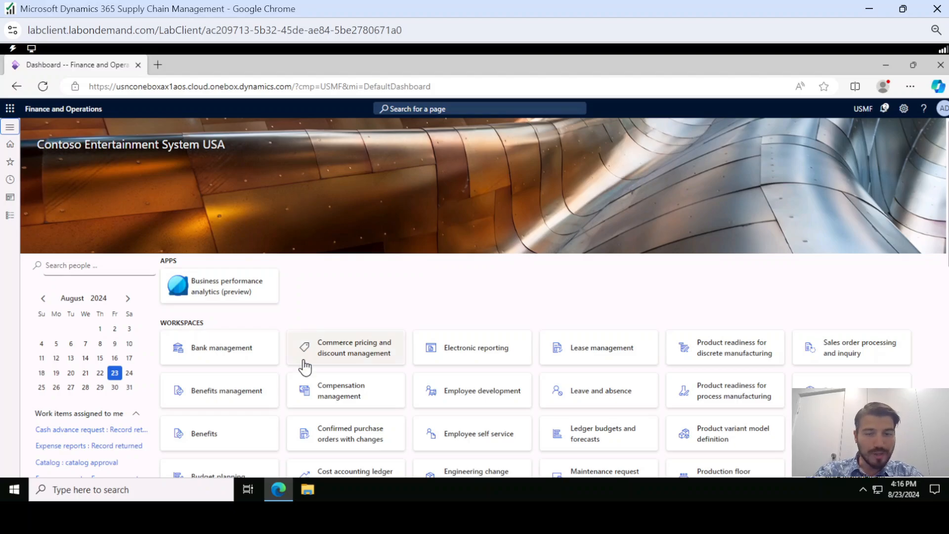
Open the Products list of the Product information management module and look through its records.
left_click(9, 217)
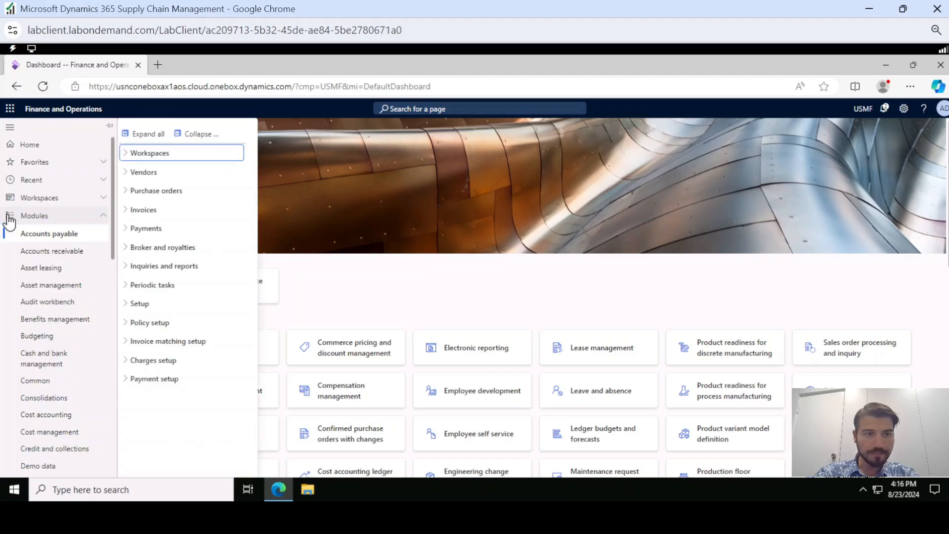
left_click_drag(114, 207, 66, 359)
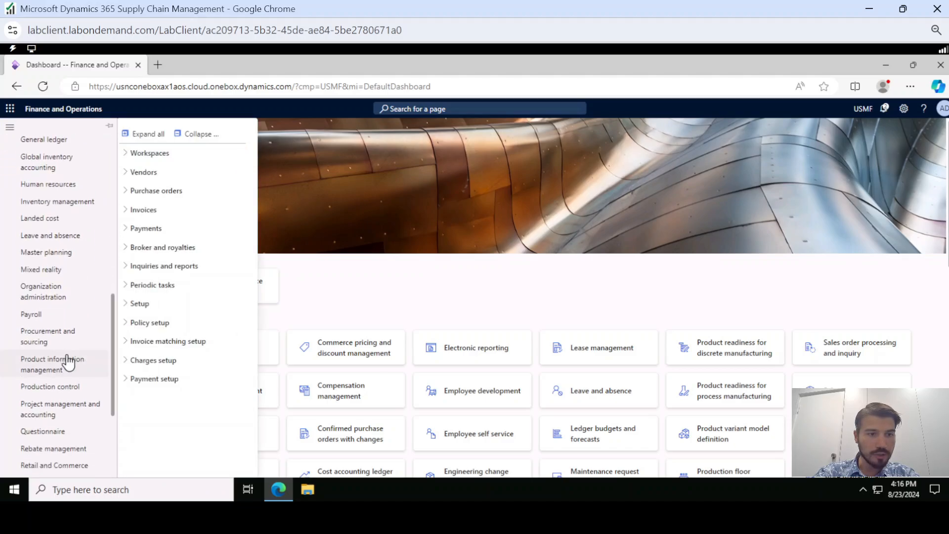
left_click(53, 370)
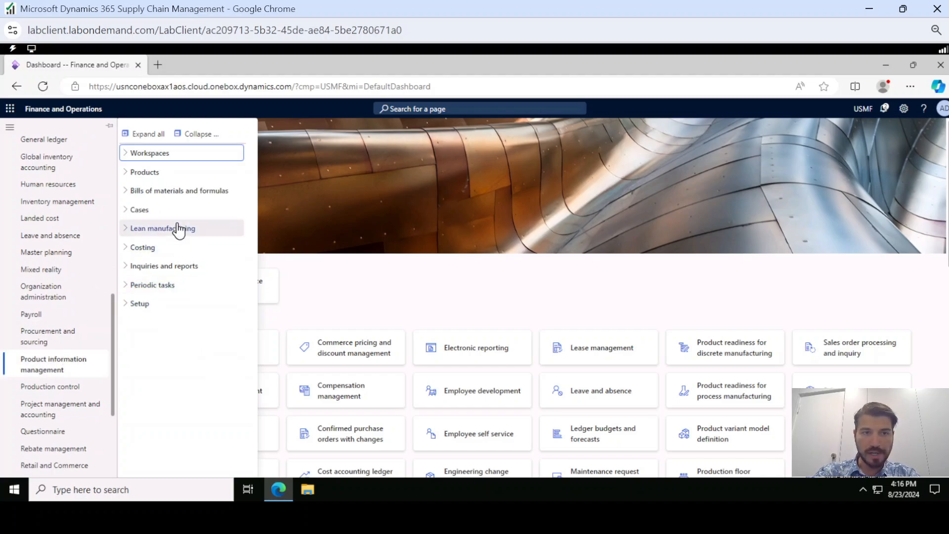
left_click(156, 175)
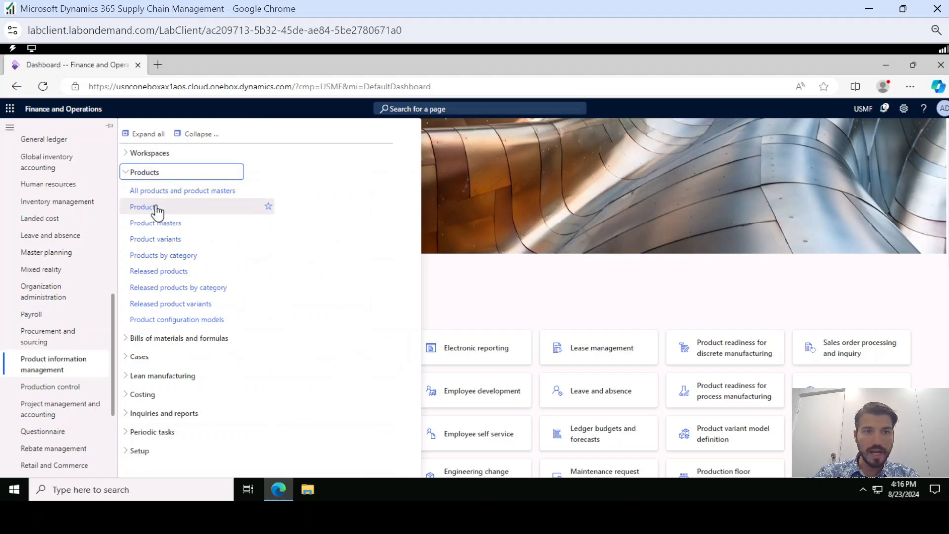
left_click(155, 206)
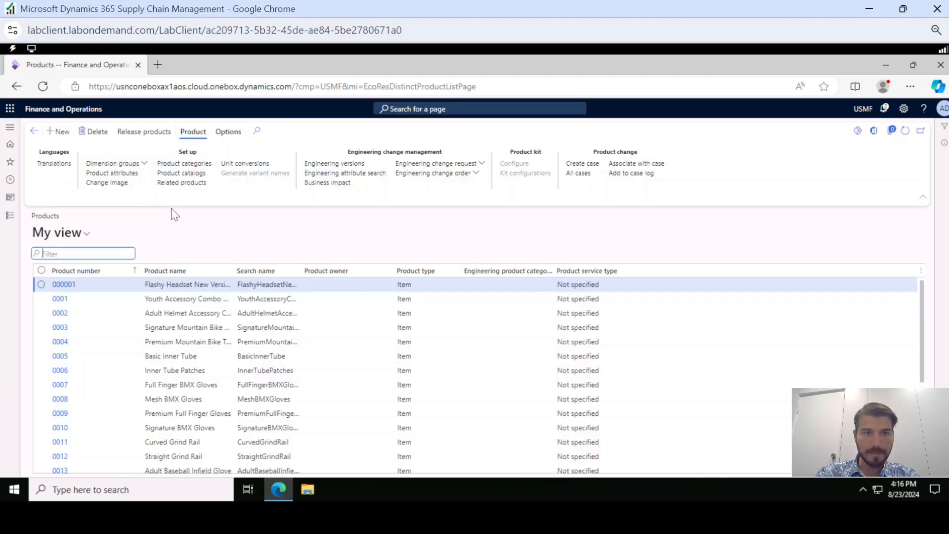
scroll(188, 301, "down", 20)
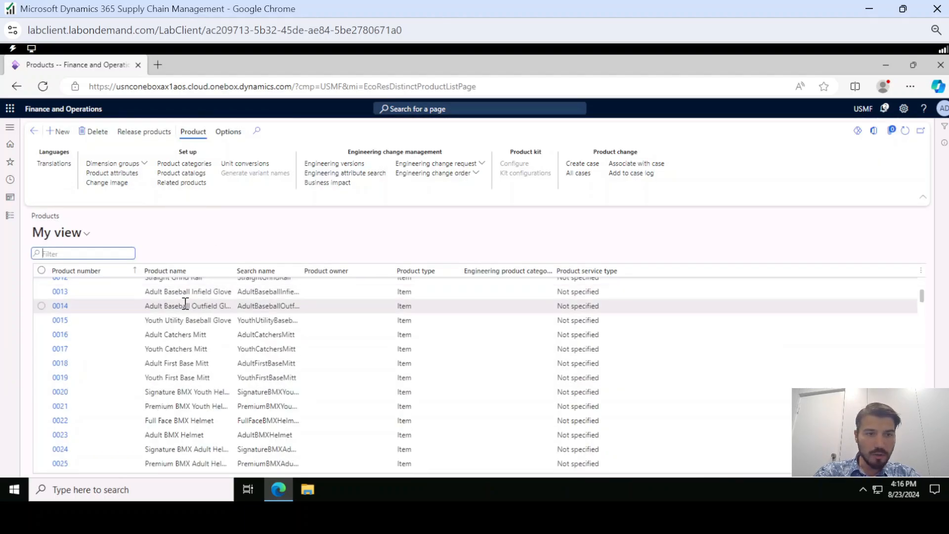
scroll(177, 322, "up", 20)
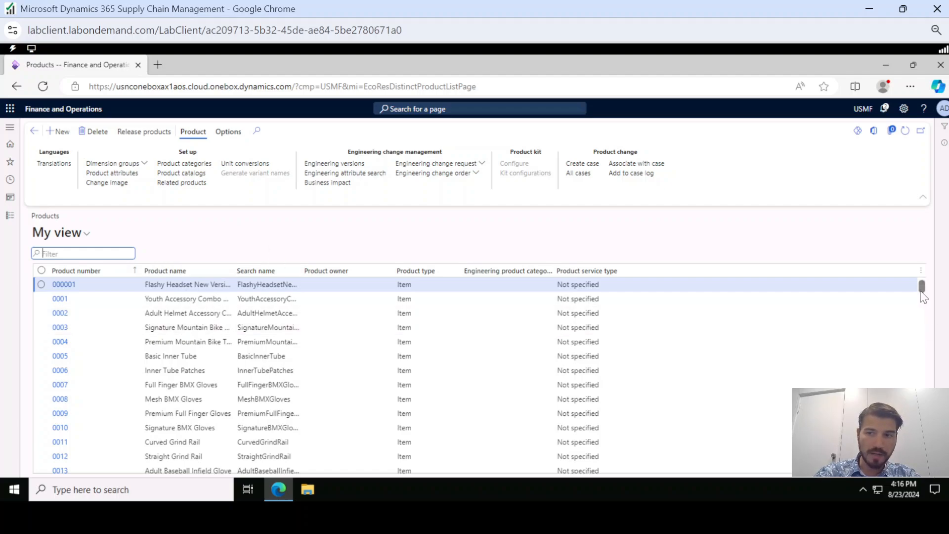
left_click_drag(922, 291, 926, 263)
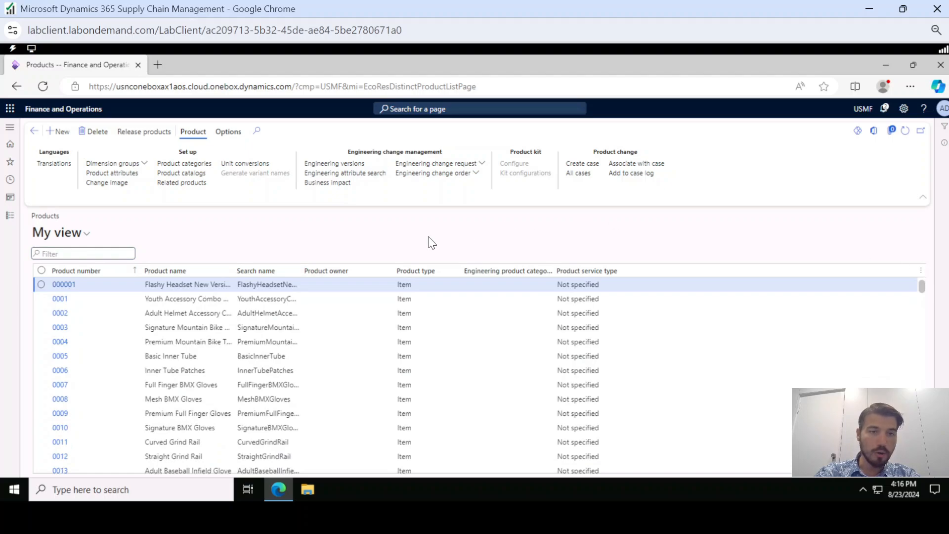
Look through the Released products list and return to the Products list.
left_click(10, 215)
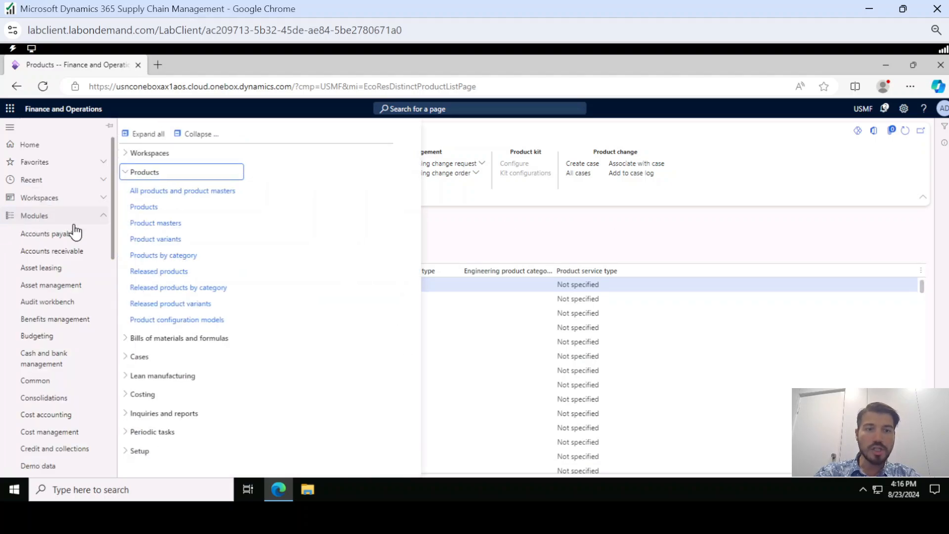
left_click(157, 273)
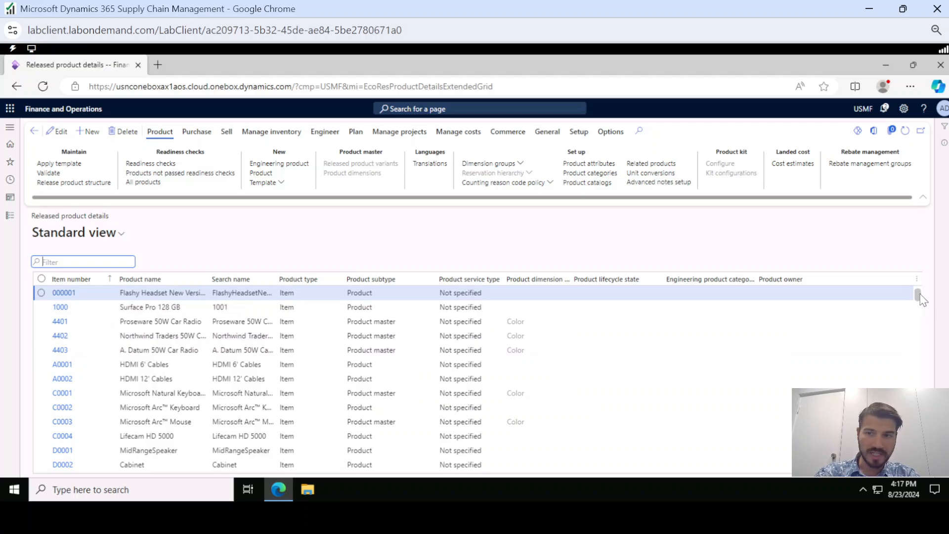
left_click_drag(919, 296, 911, 232)
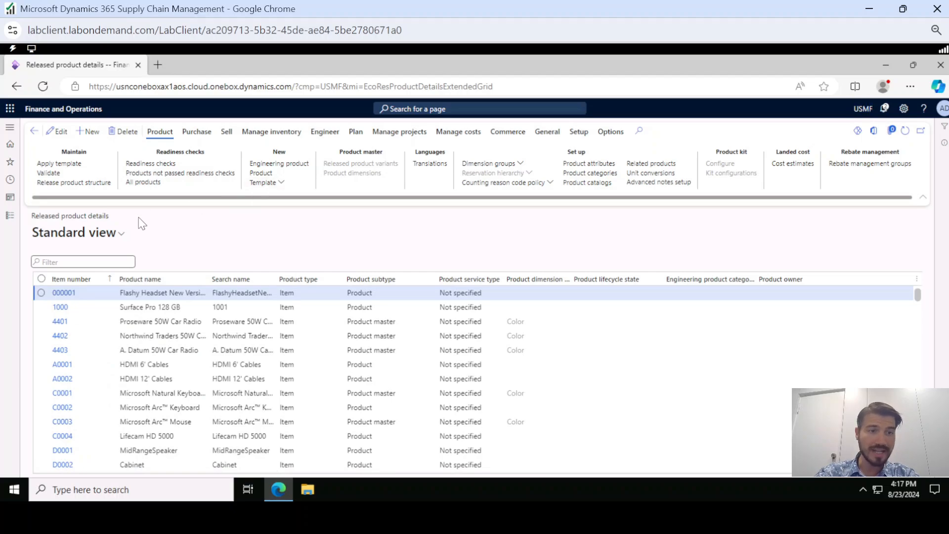
left_click(10, 220)
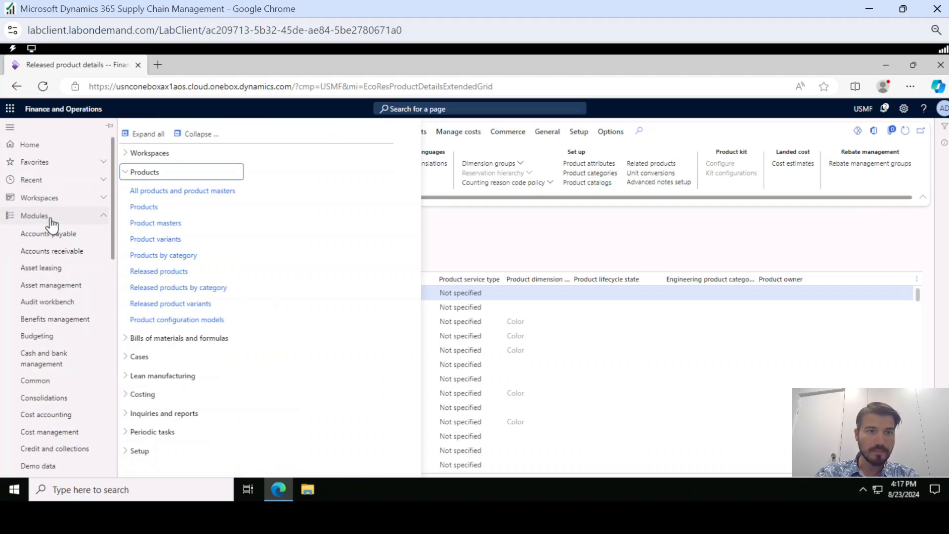
left_click(168, 207)
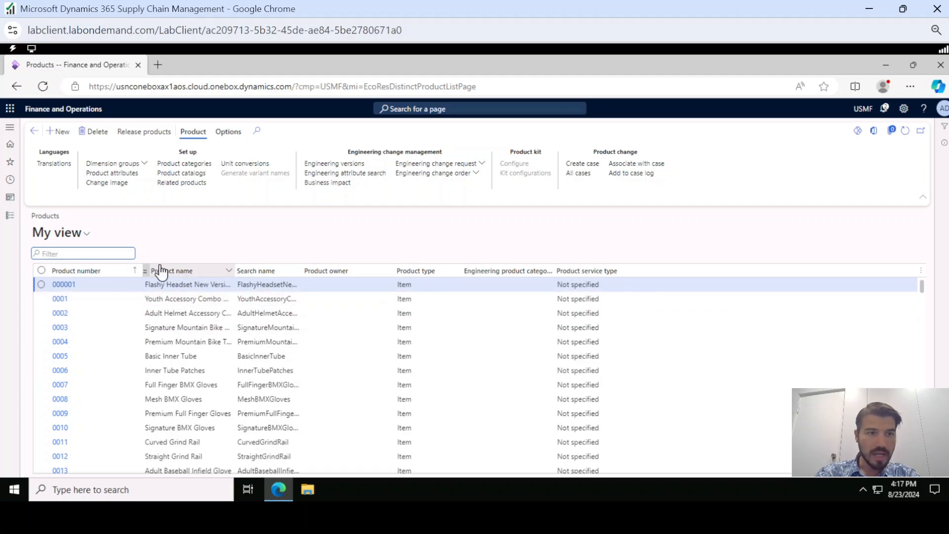
left_click(64, 134)
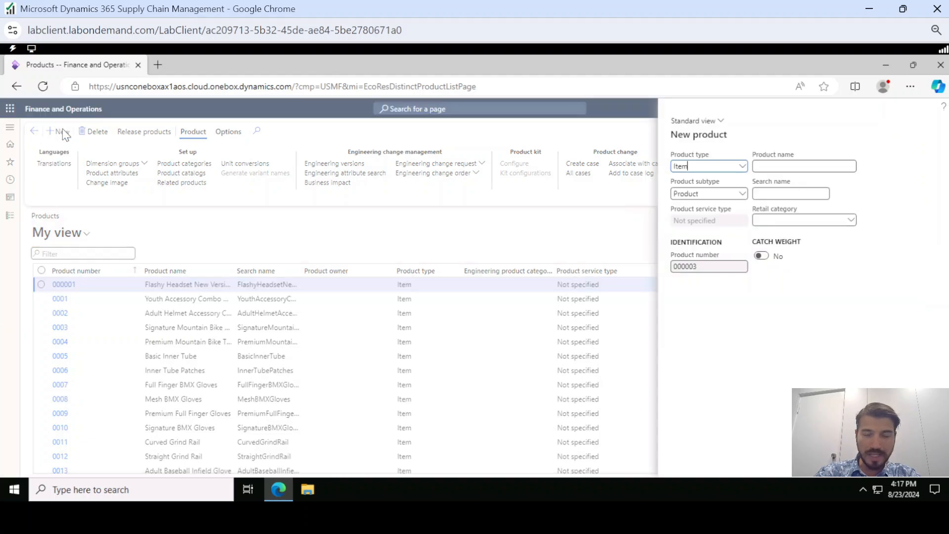
left_click(742, 166)
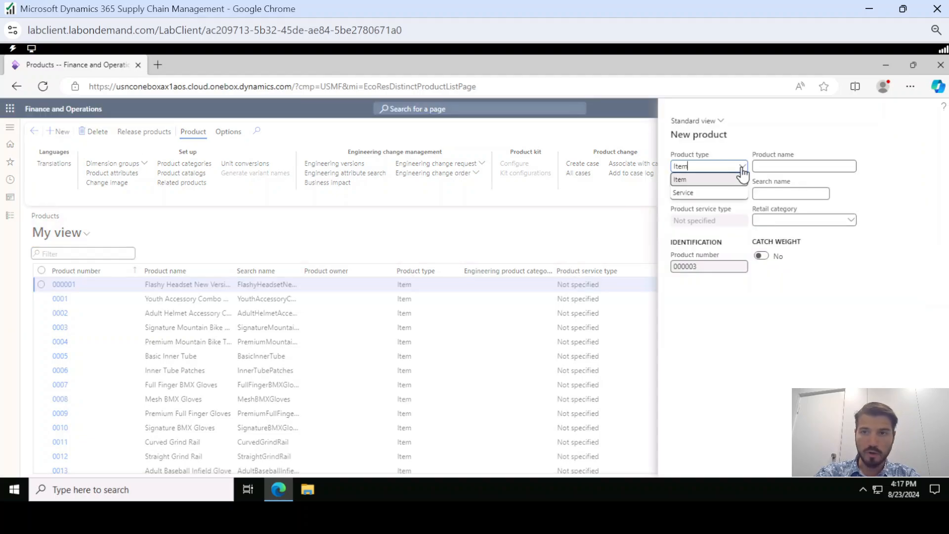
left_click(710, 194)
left_click(743, 167)
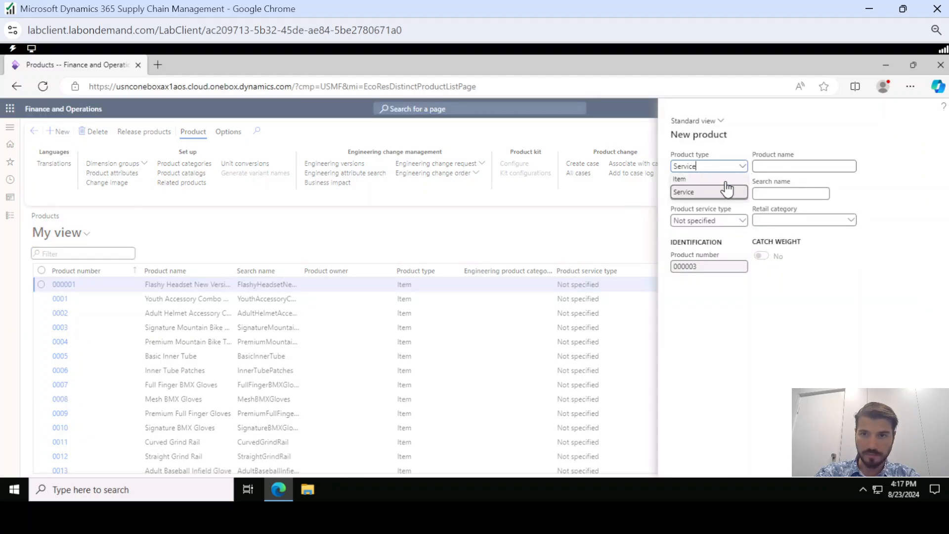
left_click(722, 181)
left_click(776, 165)
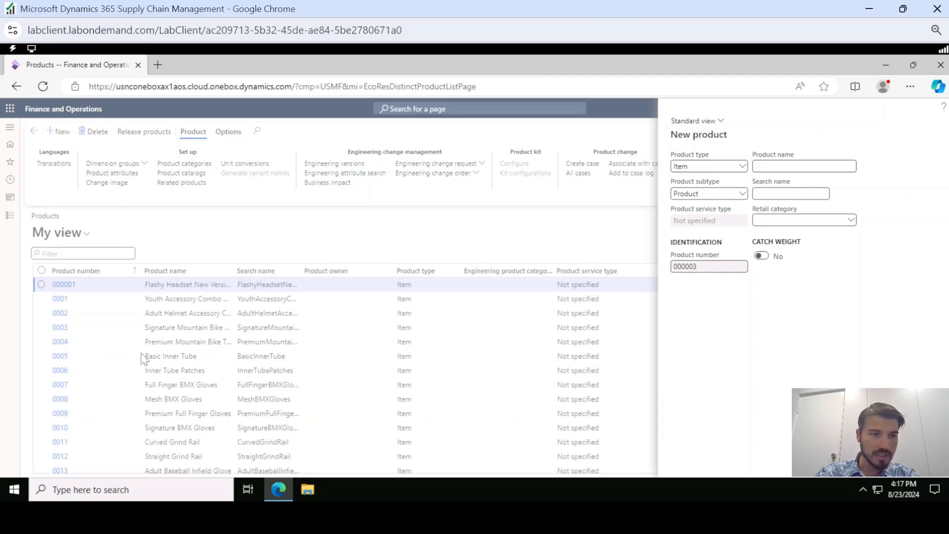
key("Escape")
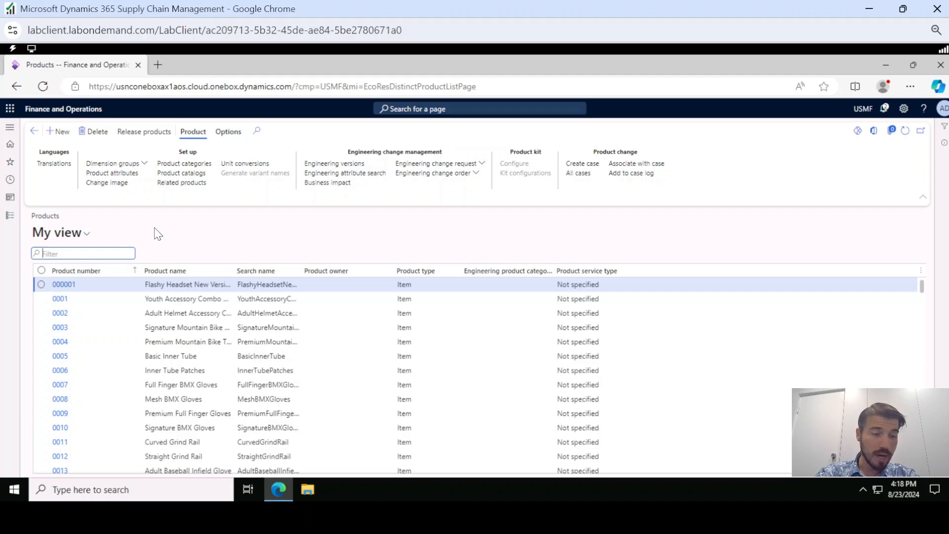
Open the shared number sequences in the Product information management parameters.
left_click(10, 215)
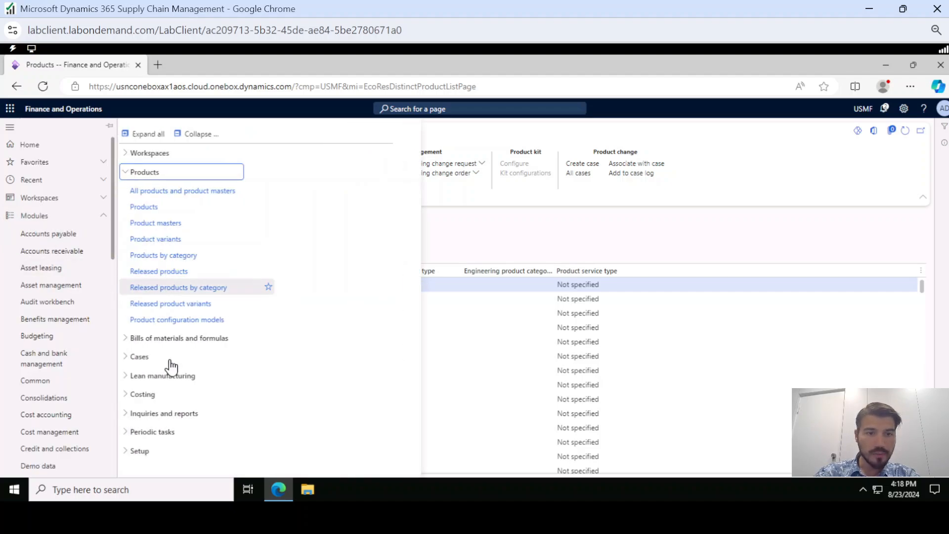
left_click(190, 134)
left_click(146, 305)
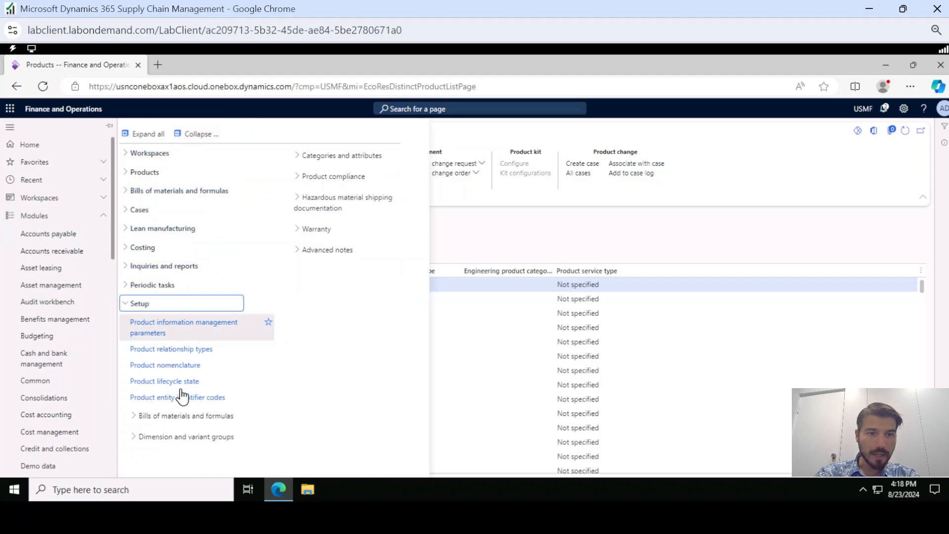
left_click(168, 328)
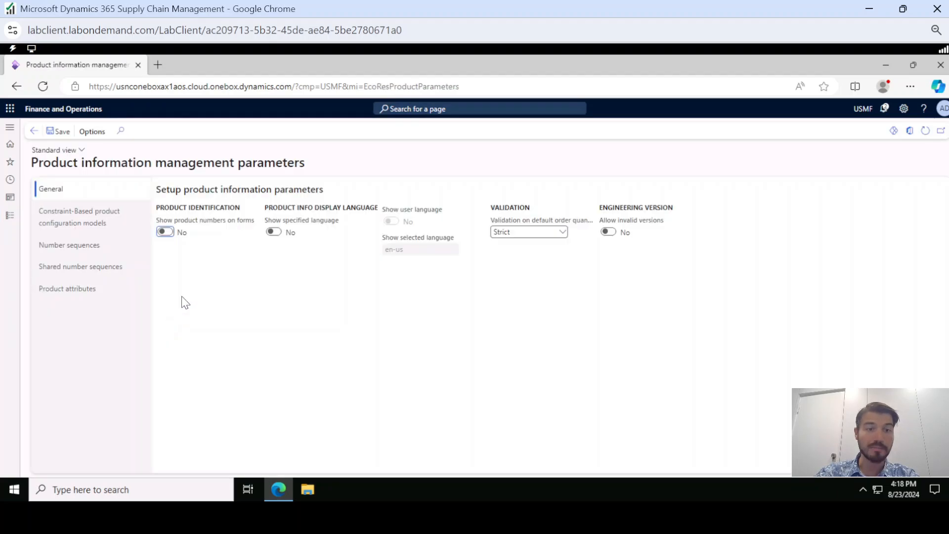
left_click(78, 270)
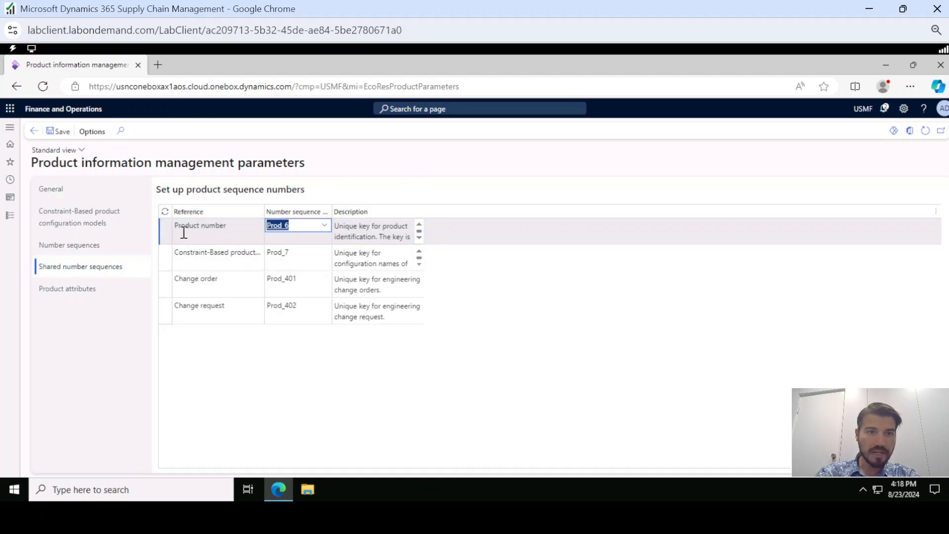
View the details of the number sequence assigned to the product number and examine its general setup and number allocation.
right_click(326, 227)
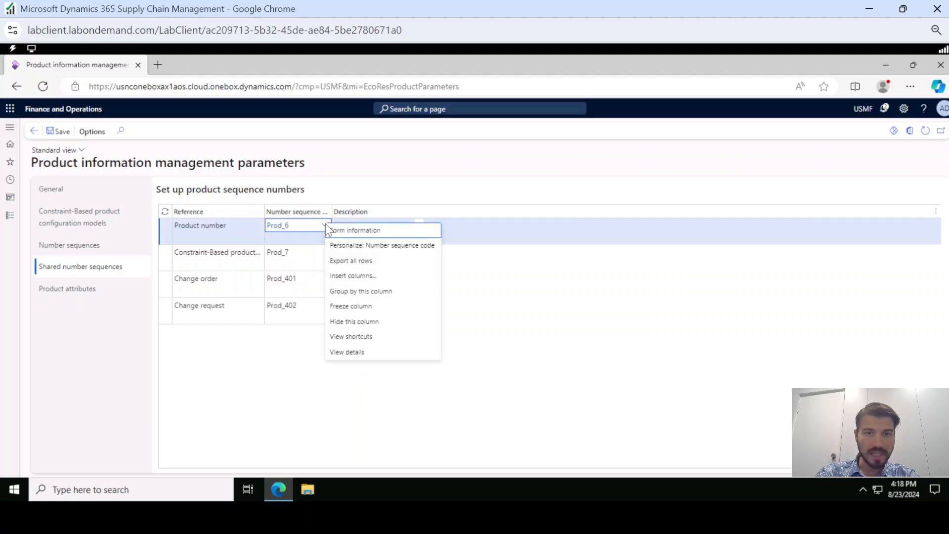
left_click(360, 354)
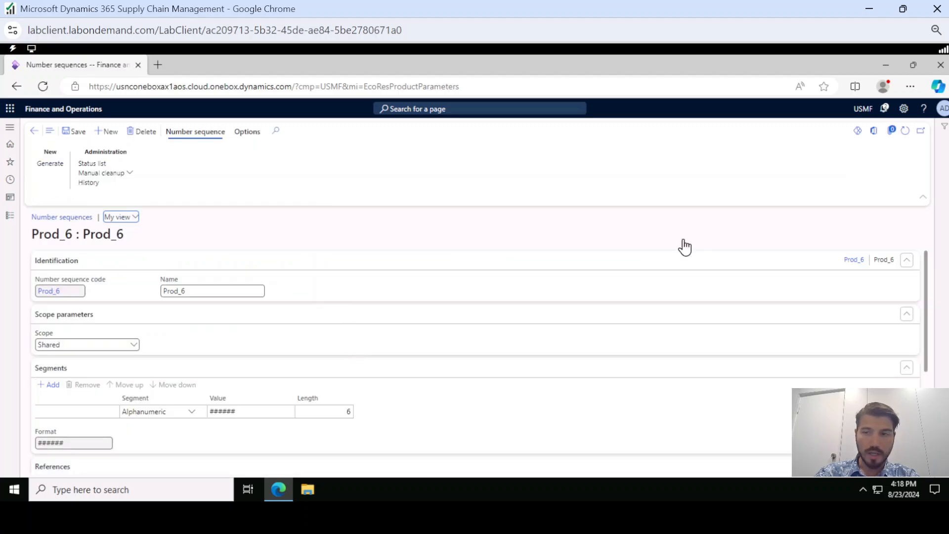
scroll(931, 268, "down", 3)
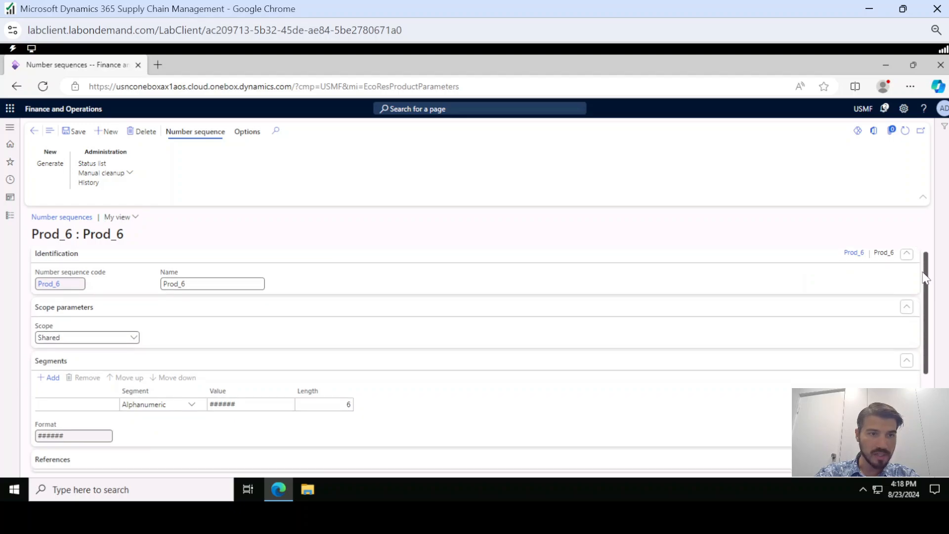
scroll(903, 369, "down", 1)
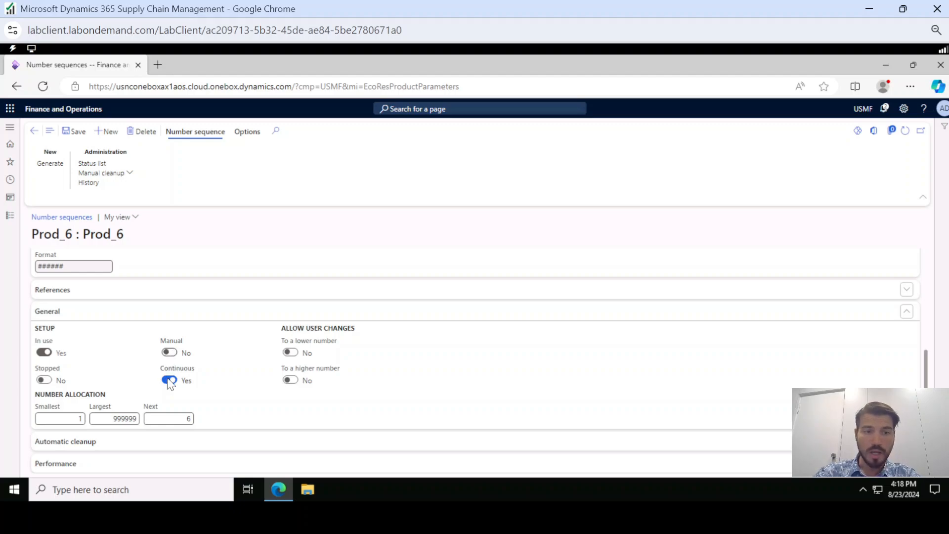
Start a new product of type Item from the Products list and name it FunnyLife Microphone Version 1.
left_click(8, 217)
left_click(144, 172)
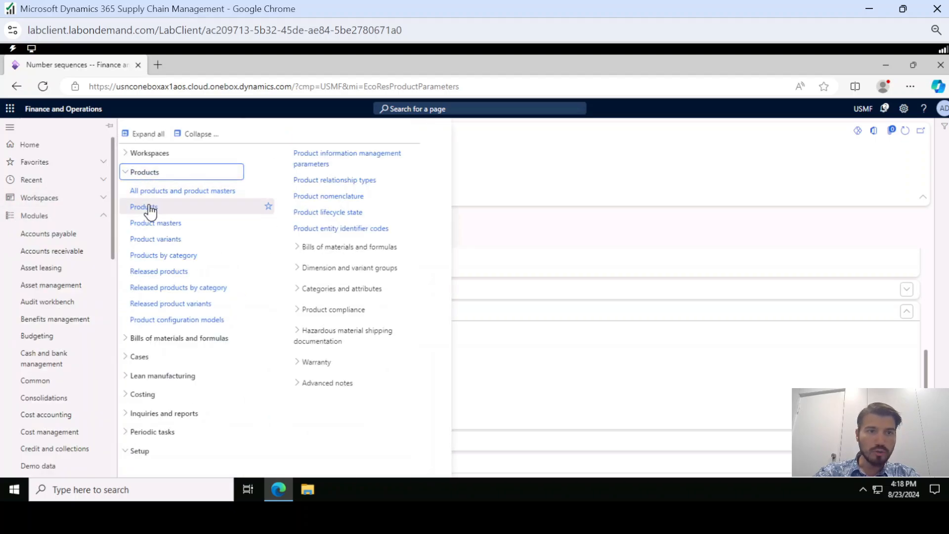
left_click(148, 207)
left_click(60, 132)
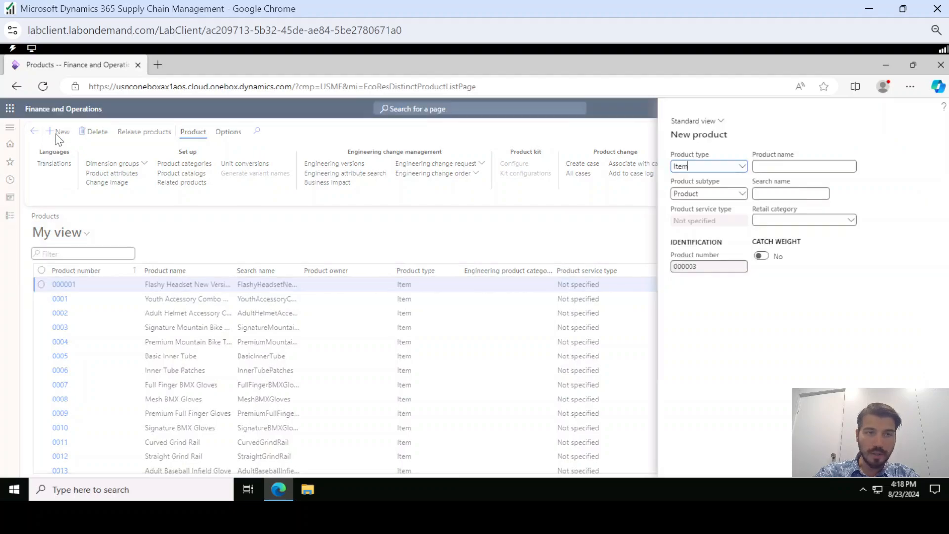
left_click(757, 165)
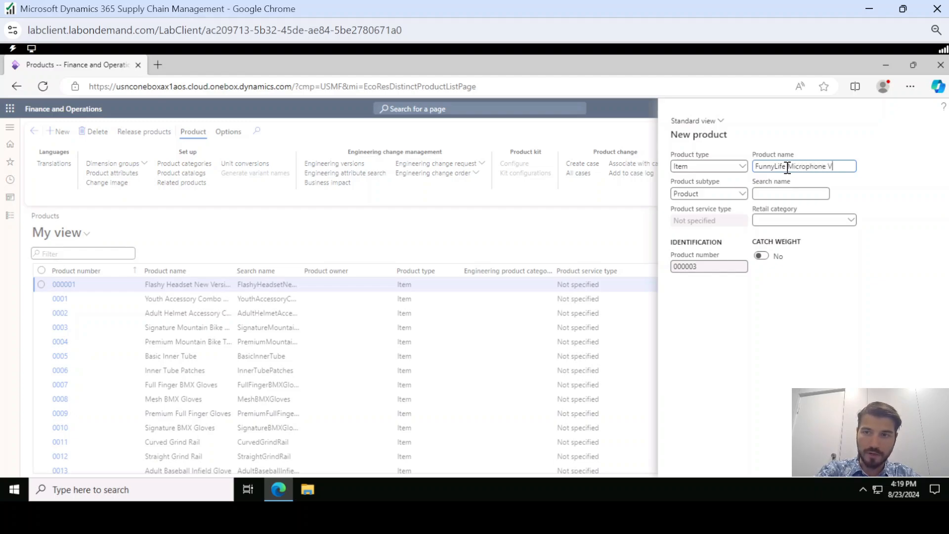
type("on 2")
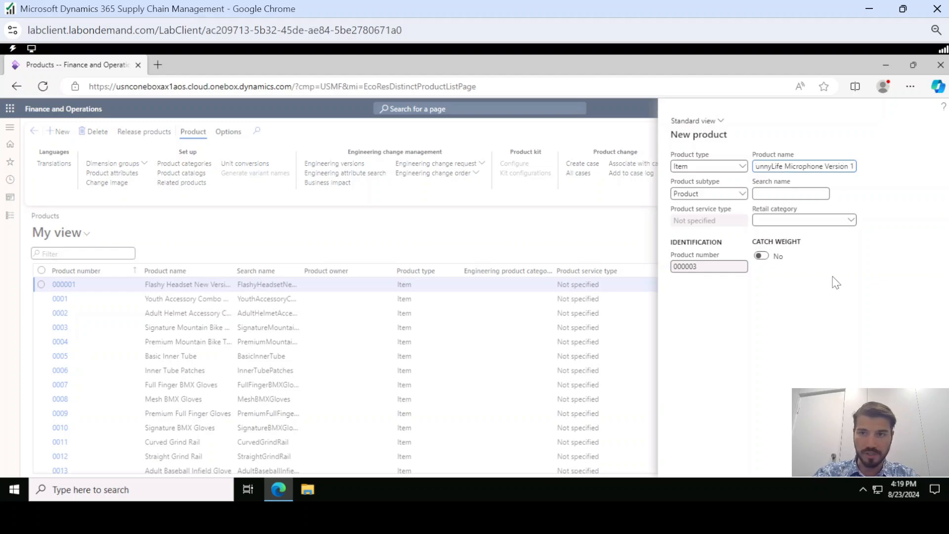
left_click(799, 323)
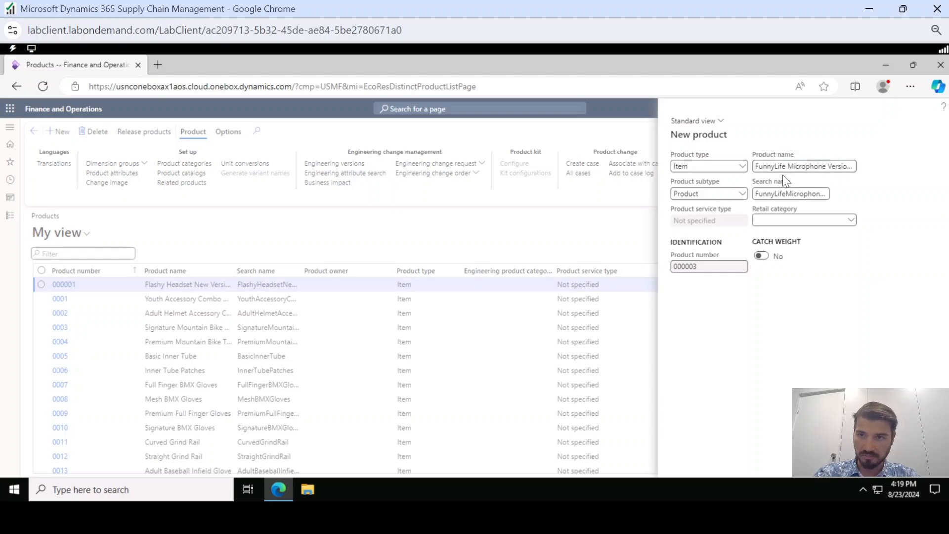
Keep the subtype as Product, leave the retail category empty after checking its options, and create the product.
left_click(743, 195)
left_click(690, 210)
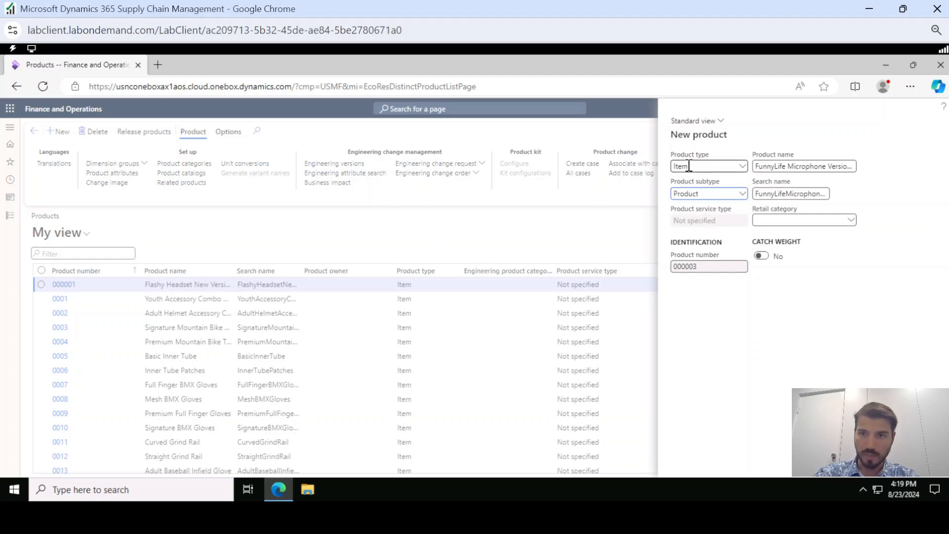
left_click(851, 220)
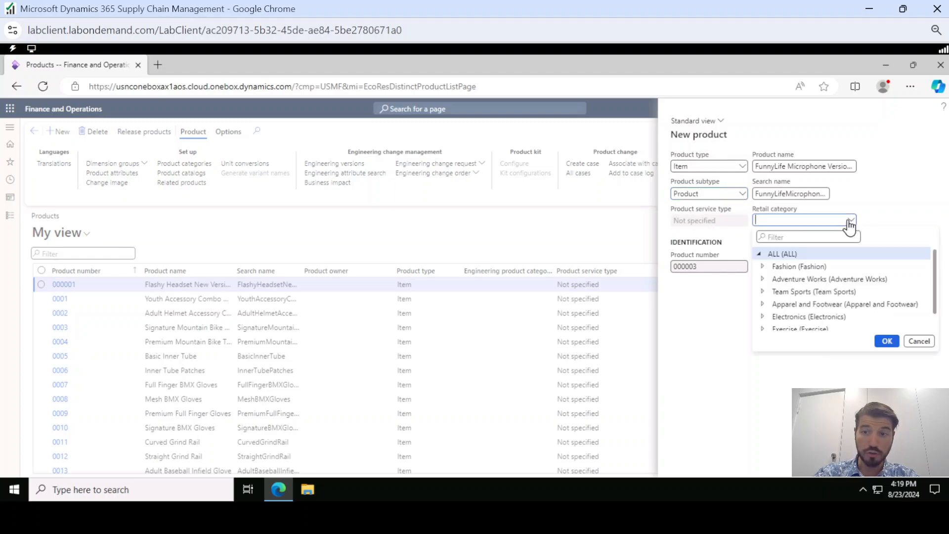
scroll(817, 311, "down", 1)
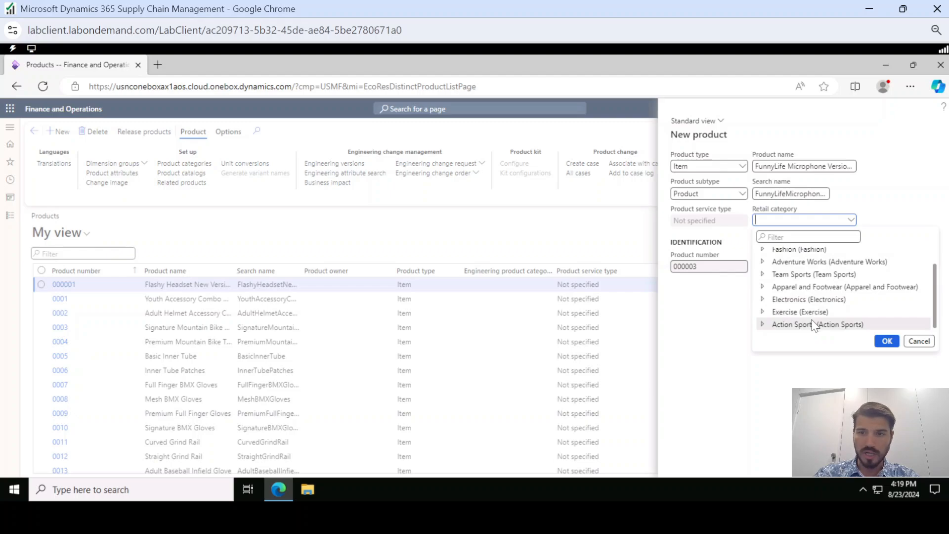
scroll(814, 326, "up", 1)
left_click(918, 342)
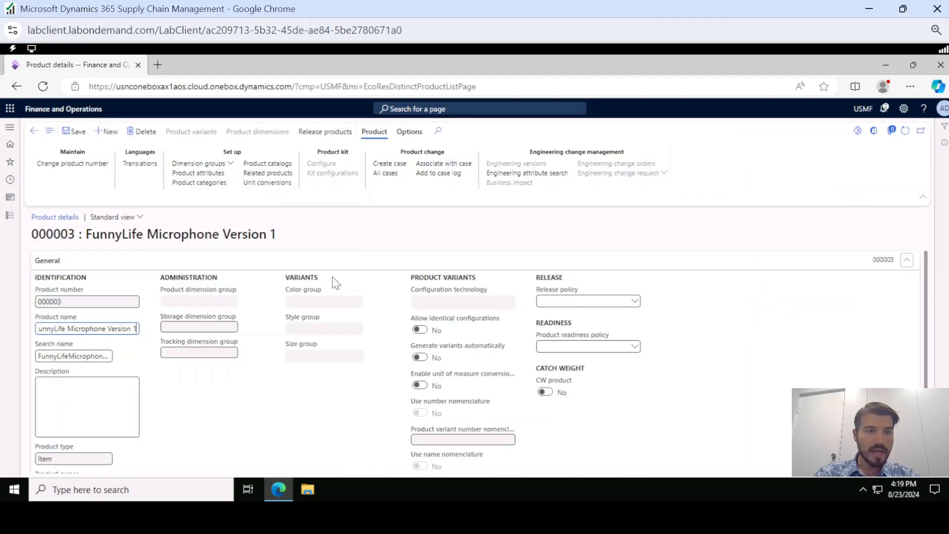
Enter the product description "Newest version of the FunnyLife Microphone that is available across the EU.".
left_click(323, 230)
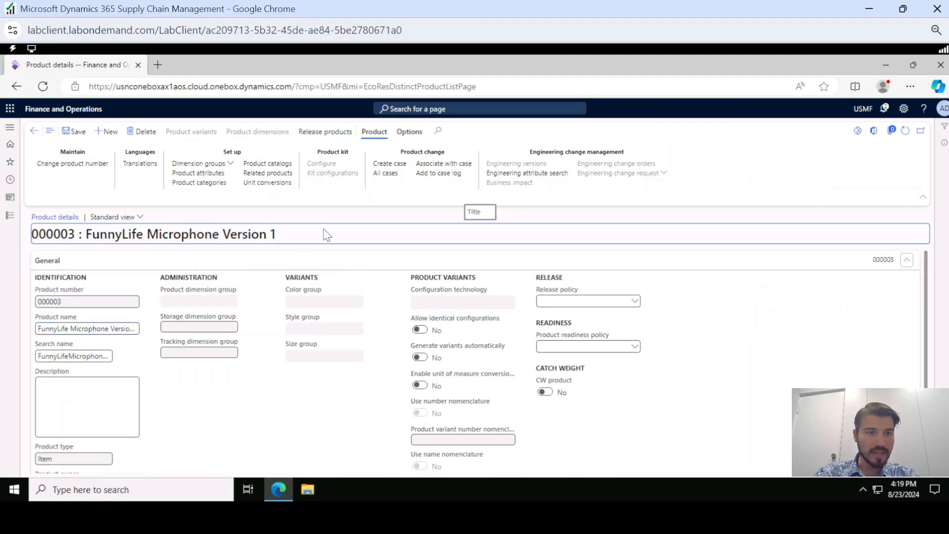
left_click(62, 305)
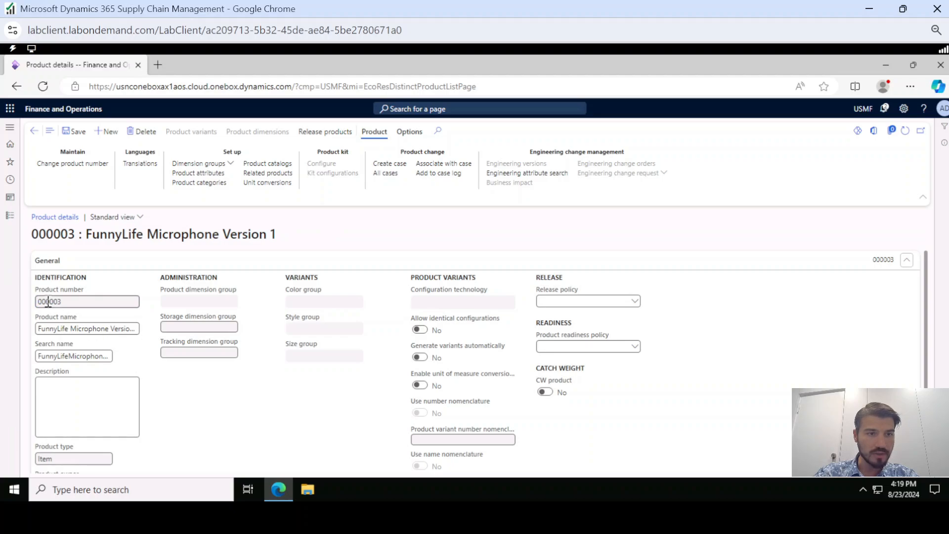
left_click(69, 400)
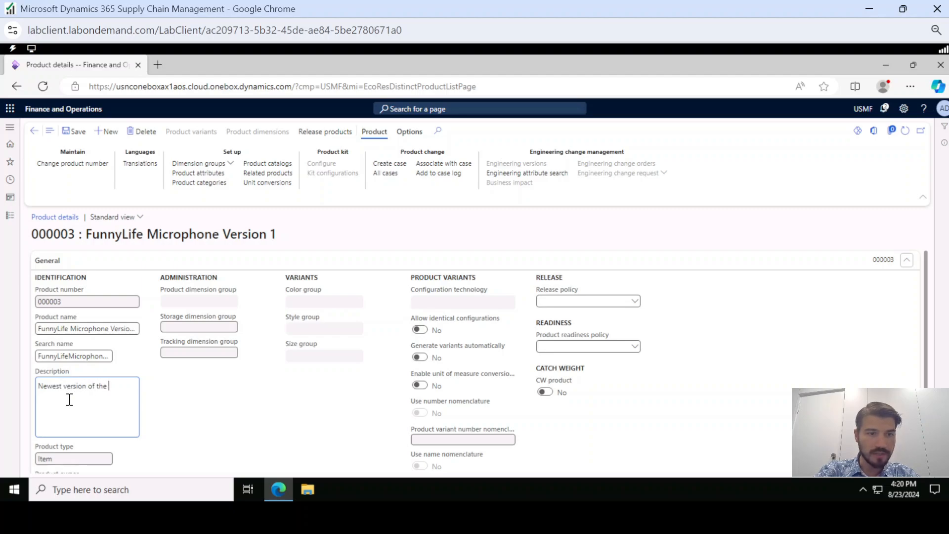
type("nnyLife Micr")
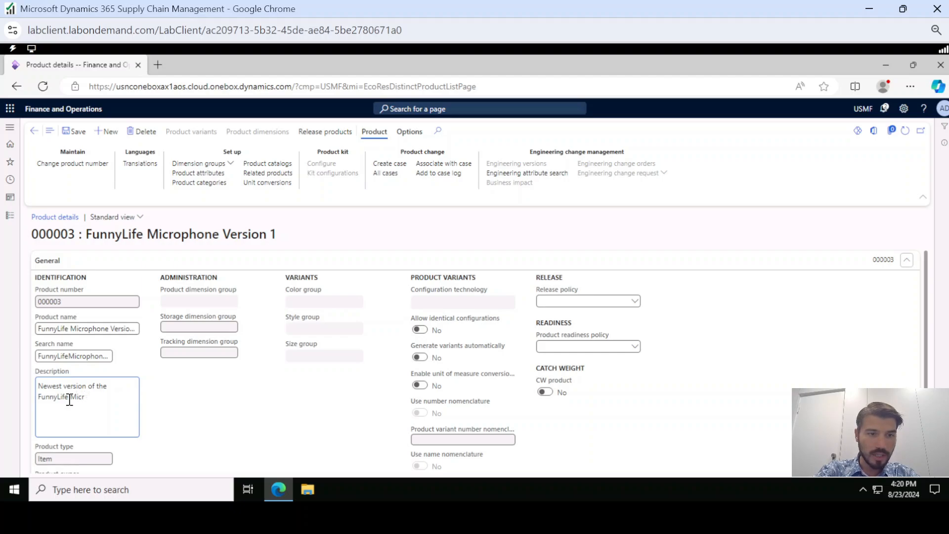
type("ophone that is available across t")
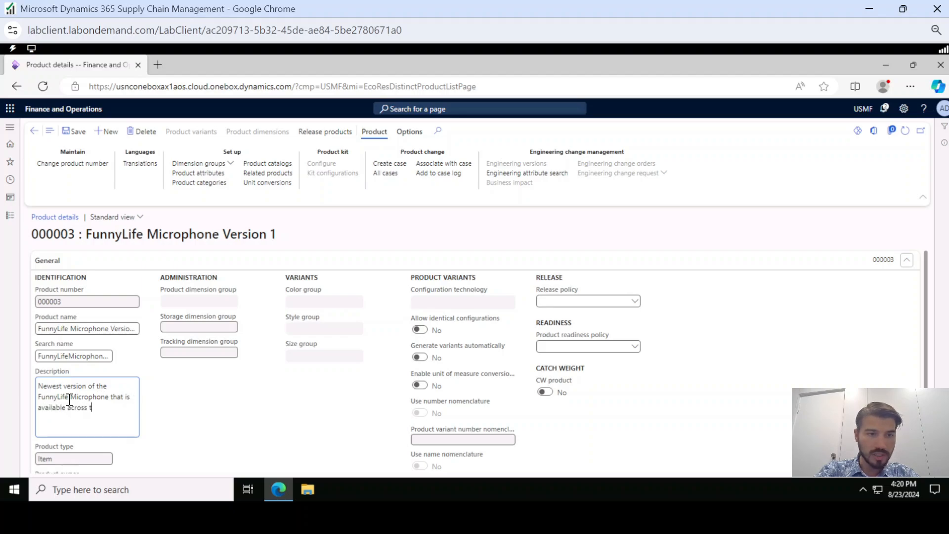
type("he EU.")
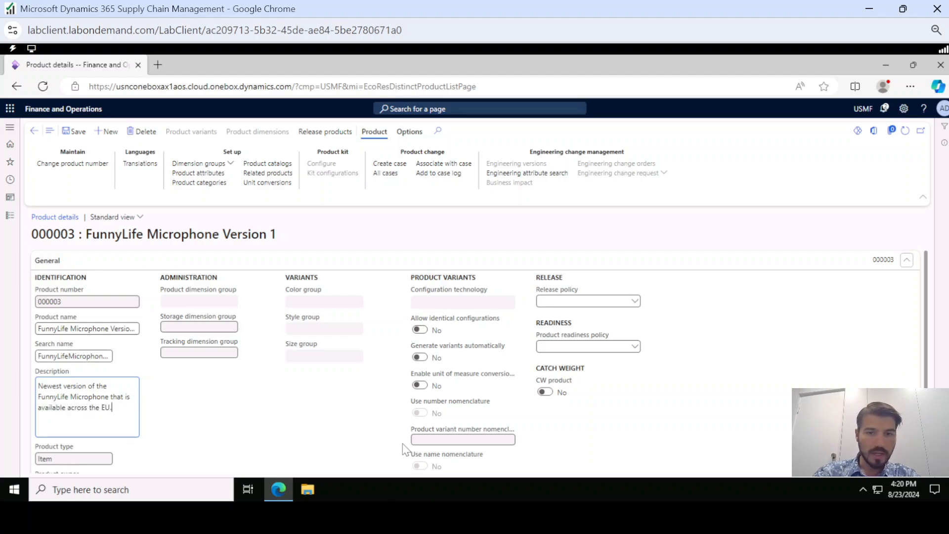
Start assigning dimension groups to the product and choose SiteWH as the storage dimension group.
left_click_drag(930, 300, 930, 377)
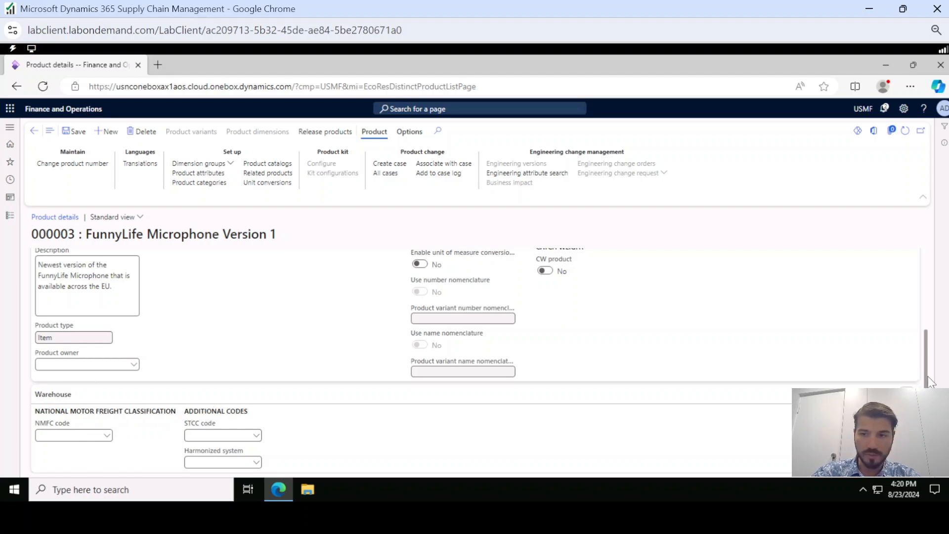
left_click_drag(928, 376, 930, 301)
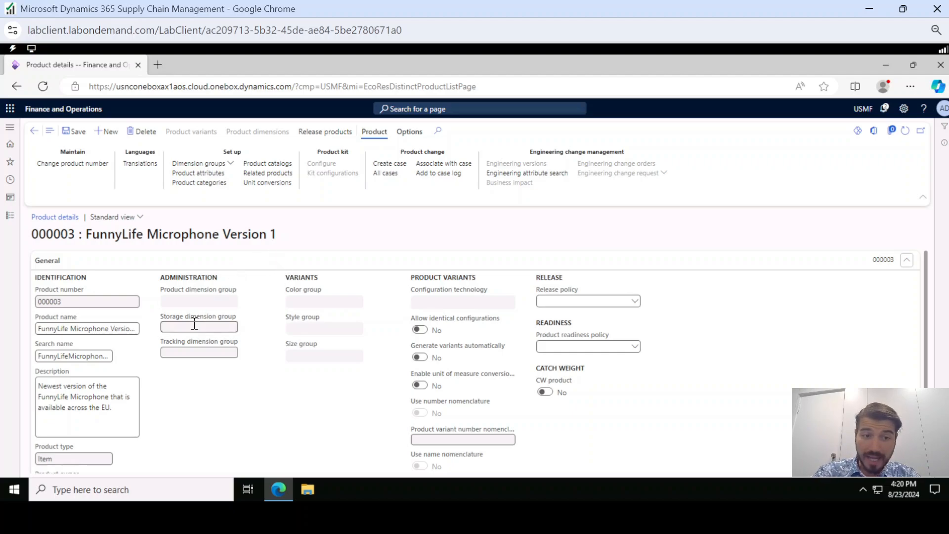
left_click(199, 166)
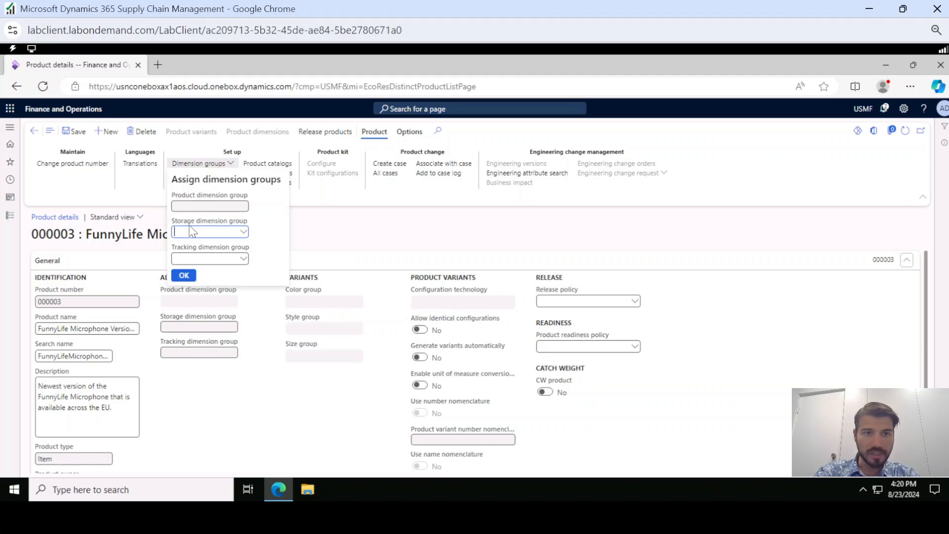
left_click(243, 233)
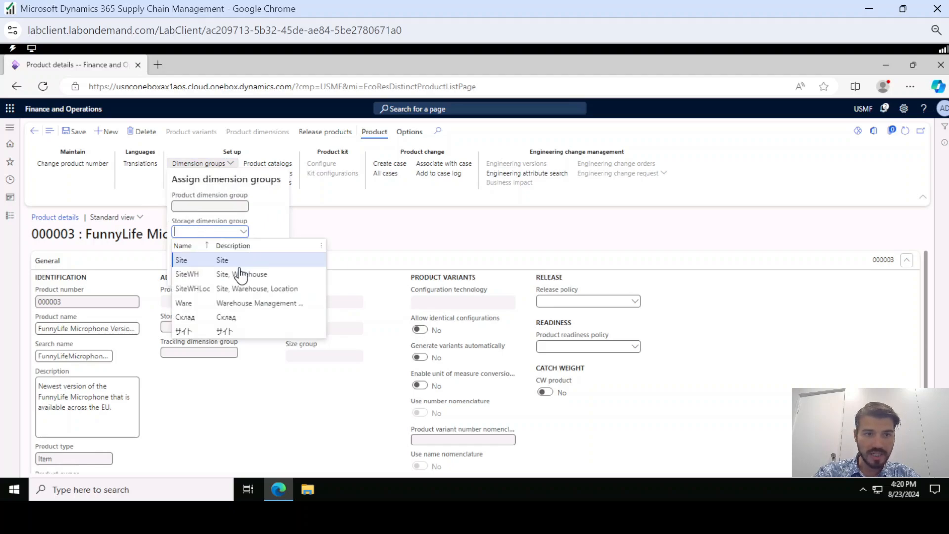
left_click(190, 275)
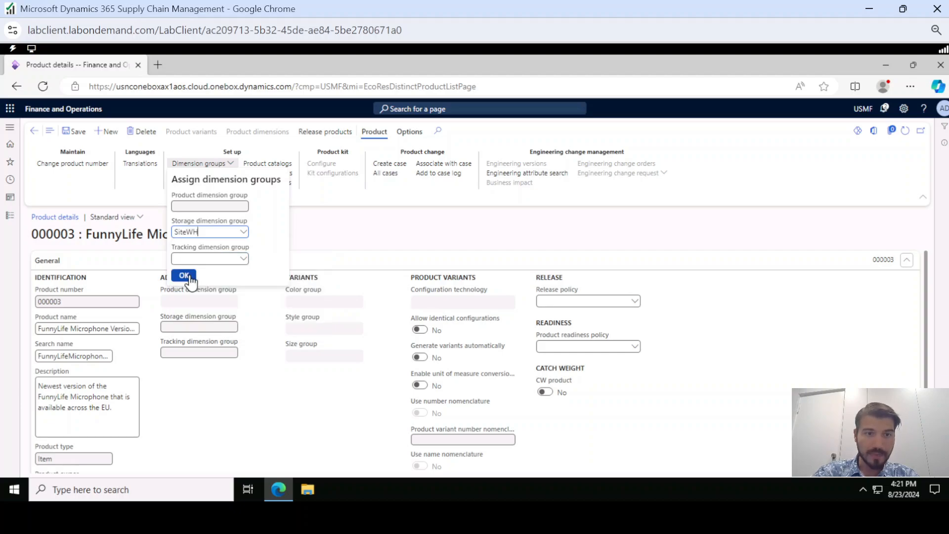
Choose None as the tracking dimension group, apply the dimension groups, and save the product.
left_click(245, 260)
scroll(239, 292, "down", 2)
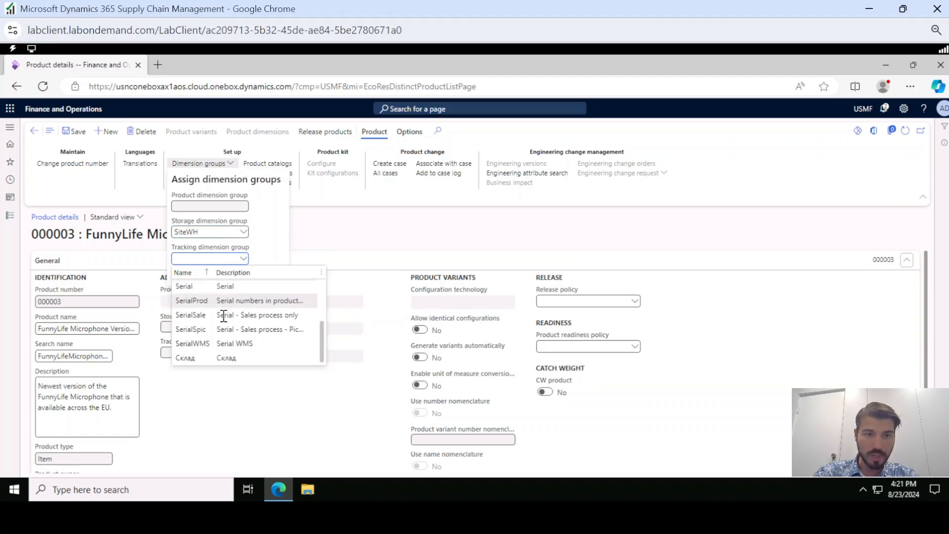
left_click_drag(322, 331, 309, 304)
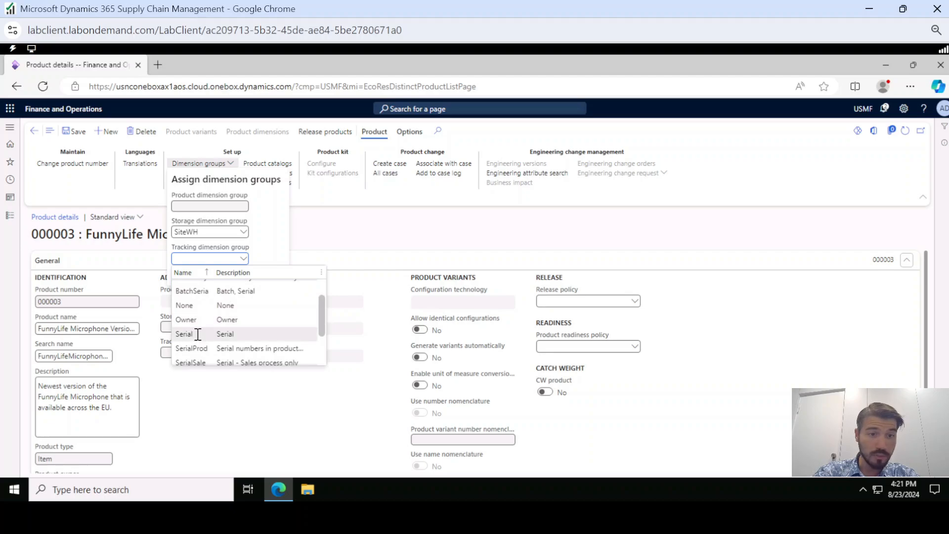
left_click_drag(323, 331, 317, 289)
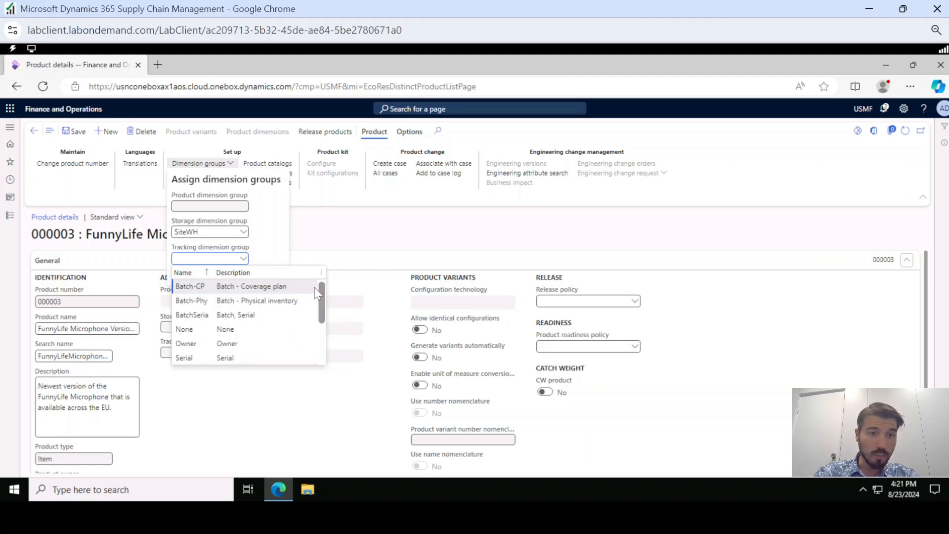
left_click(201, 329)
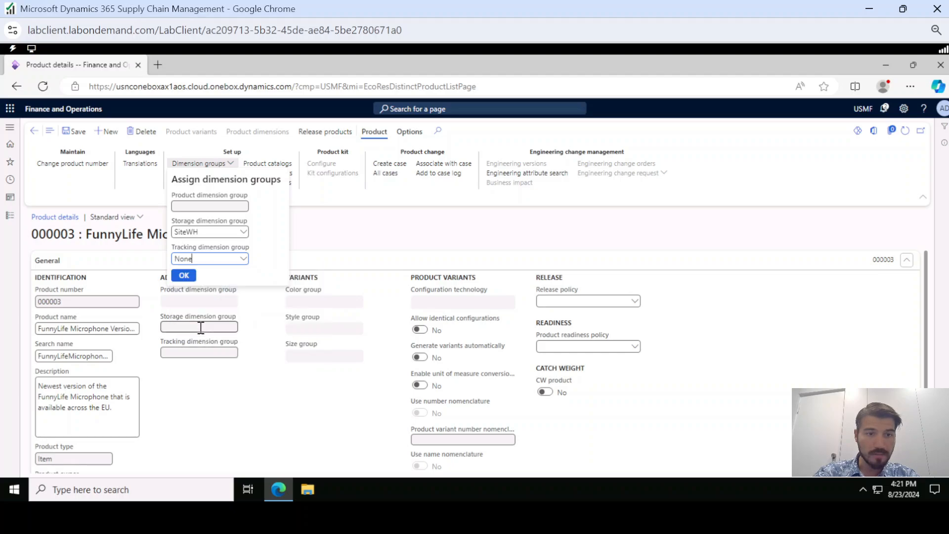
left_click(183, 276)
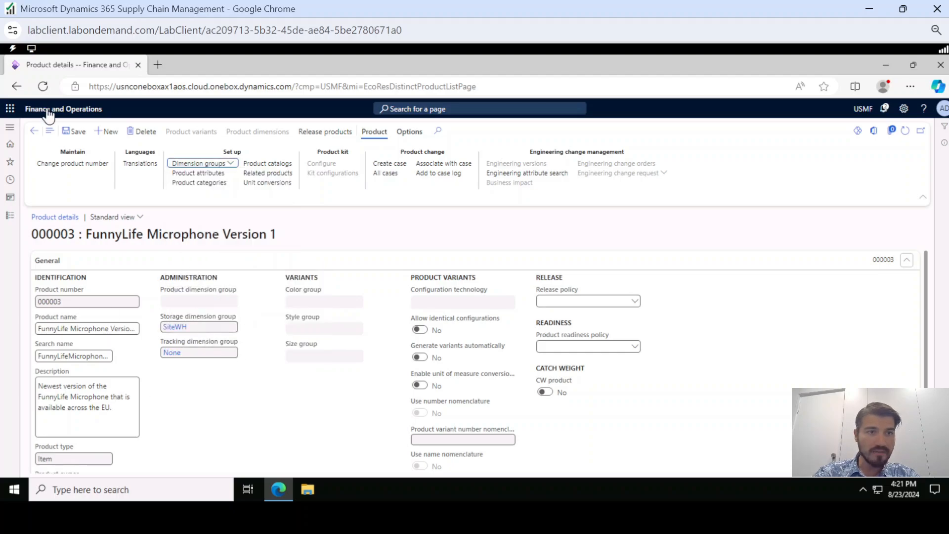
left_click(74, 132)
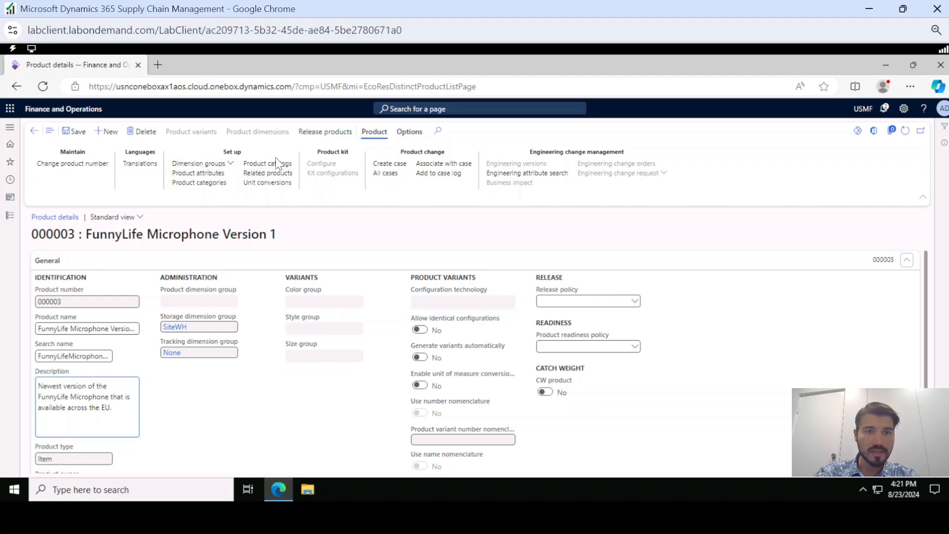
Release the FunnyLife Microphone Version 1 product to company USMF, keeping the infolog on failure enabled and batch processing off.
left_click(321, 132)
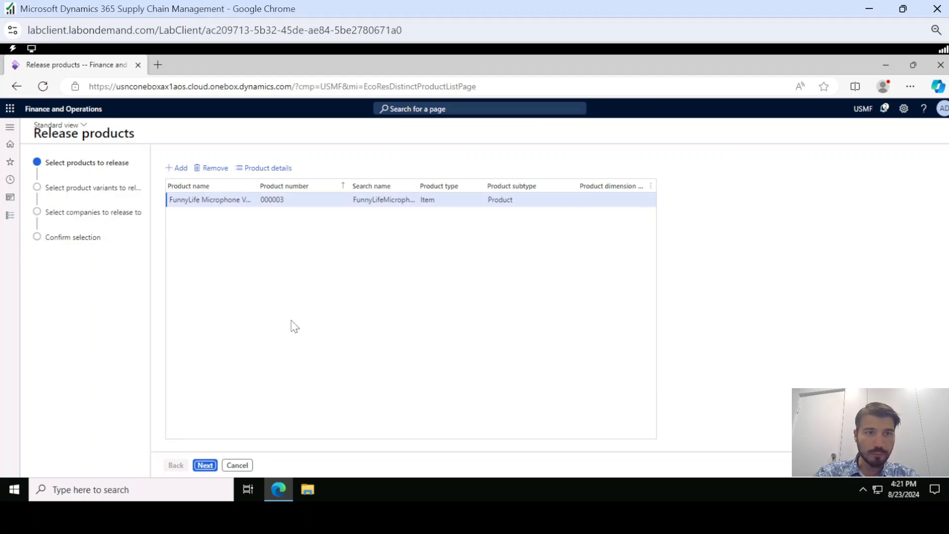
left_click(206, 466)
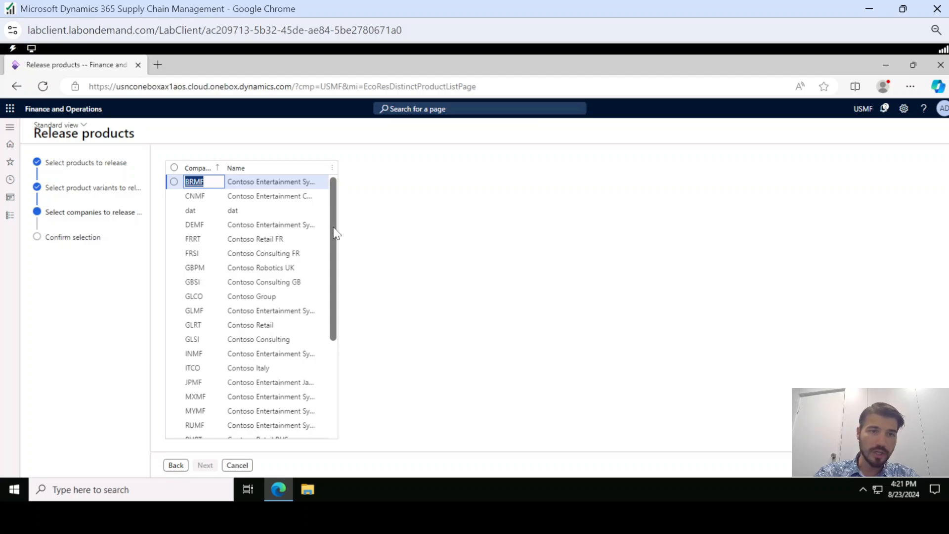
scroll(326, 277, "down", 5)
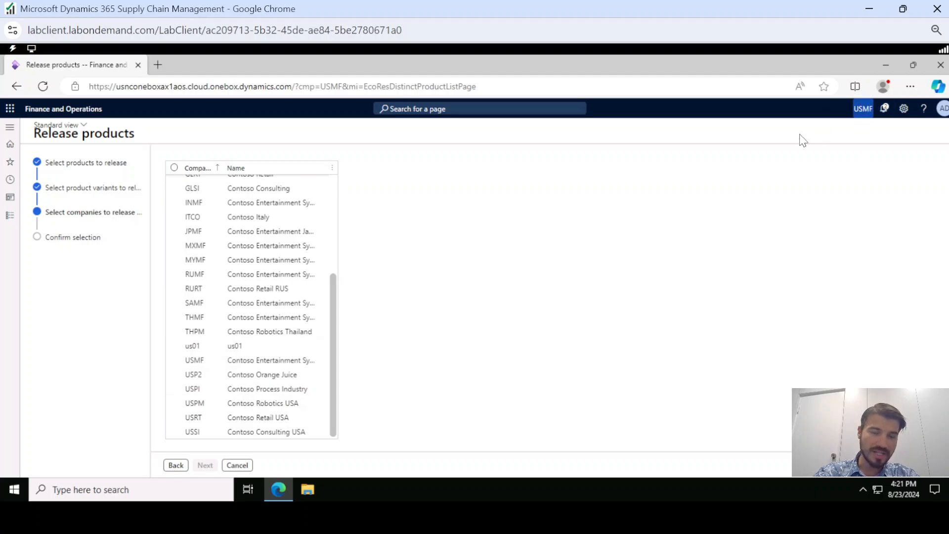
left_click(207, 362)
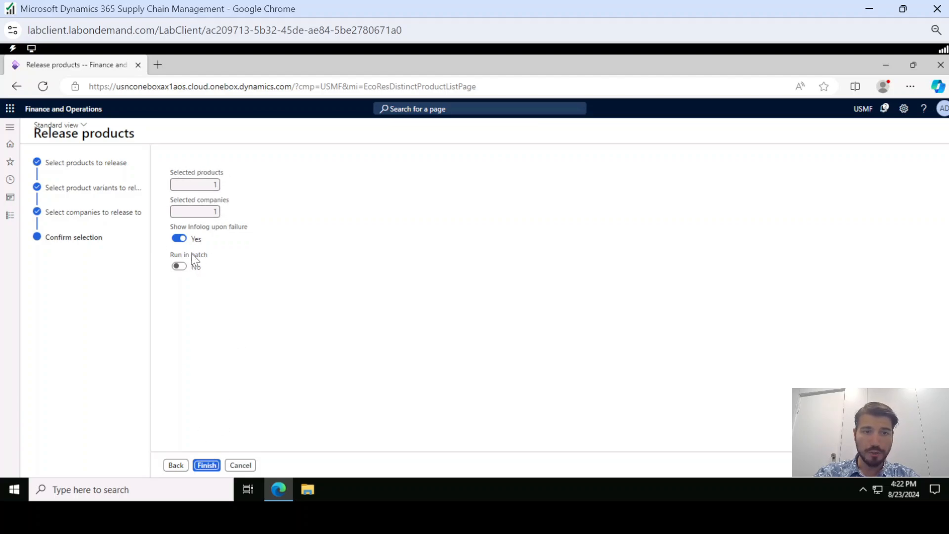
left_click(207, 467)
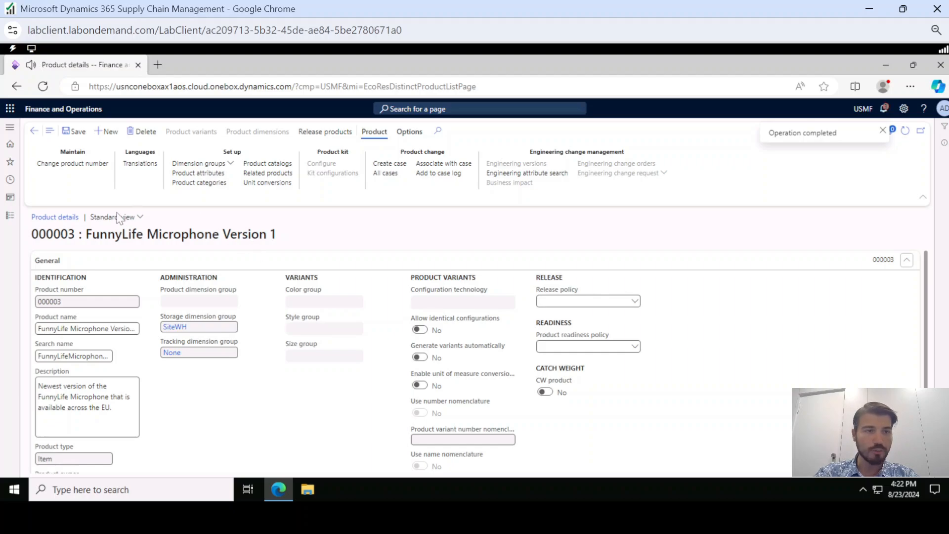
Go to Released products in Product information management and open the FunnyLife Microphone Version 1 record.
left_click(10, 216)
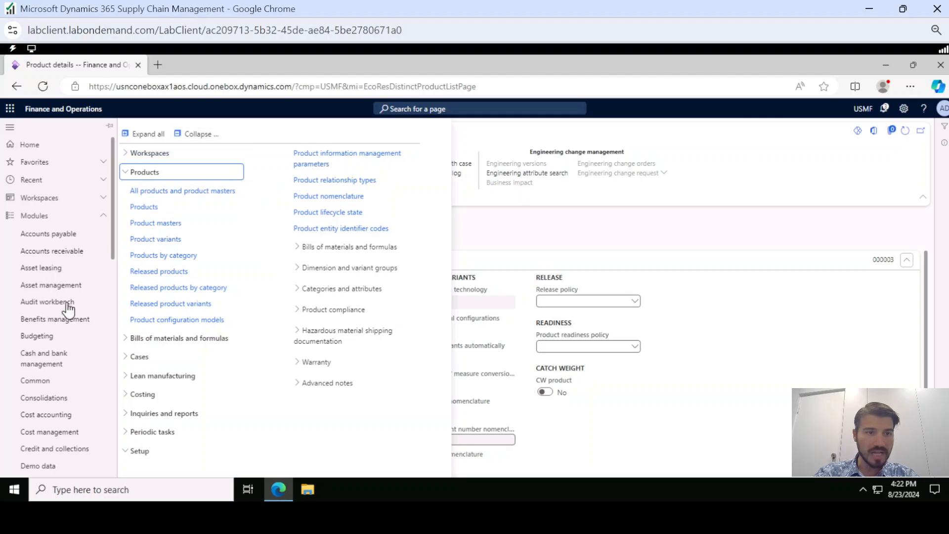
scroll(64, 346, "down", 10)
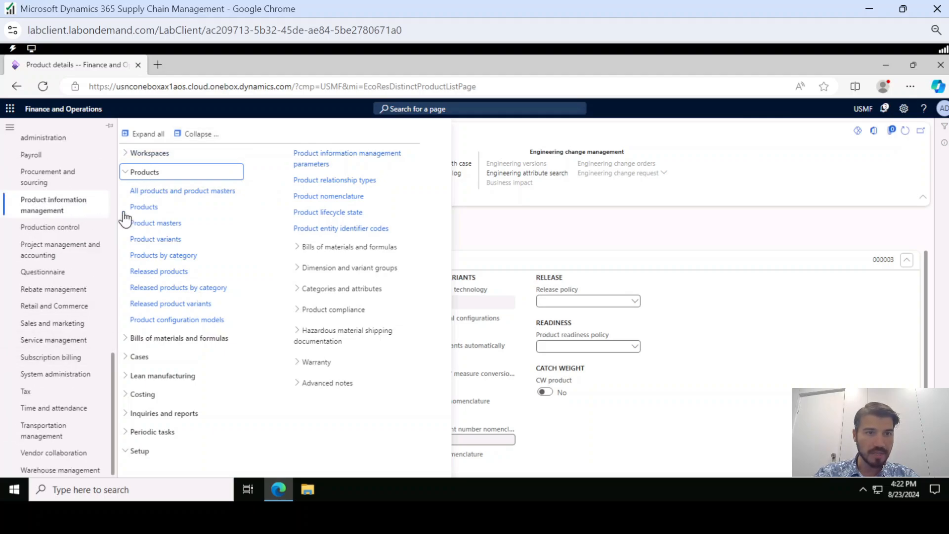
left_click(157, 272)
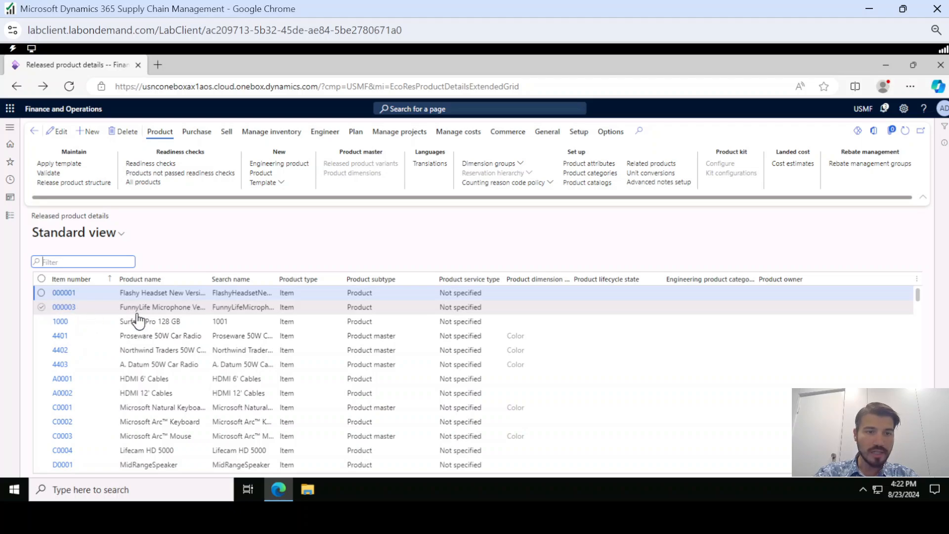
left_click(69, 310)
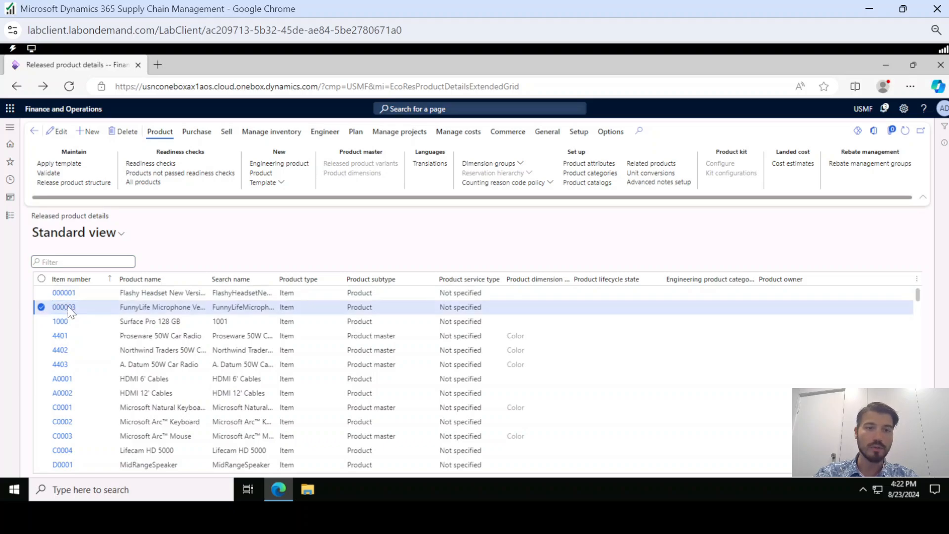
left_click(68, 307)
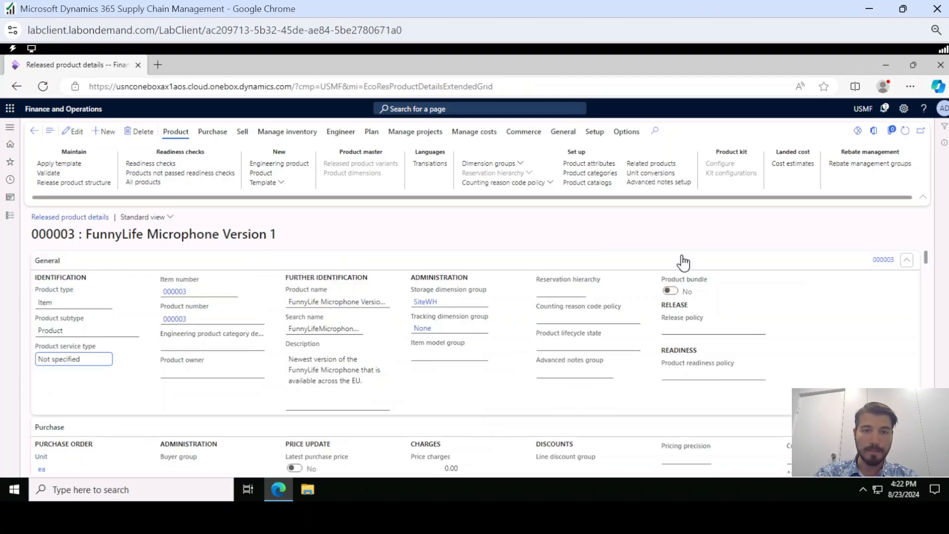
Make the released product editable and set its item model group to FIFO.
left_click_drag(926, 256, 929, 205)
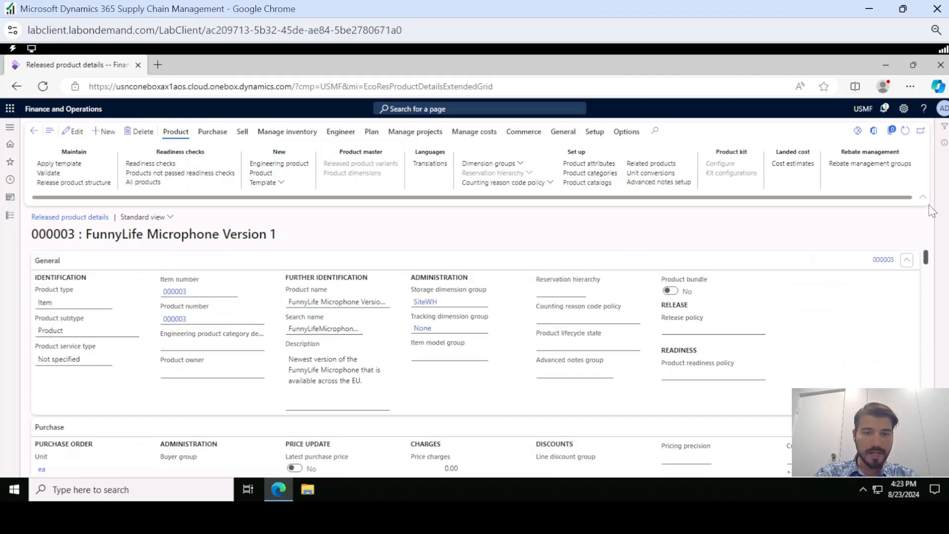
left_click(70, 134)
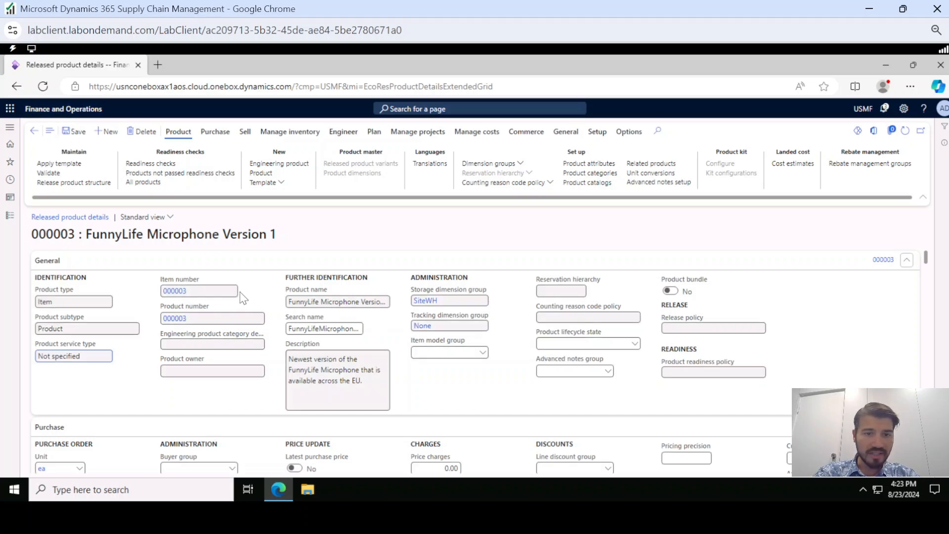
left_click(483, 353)
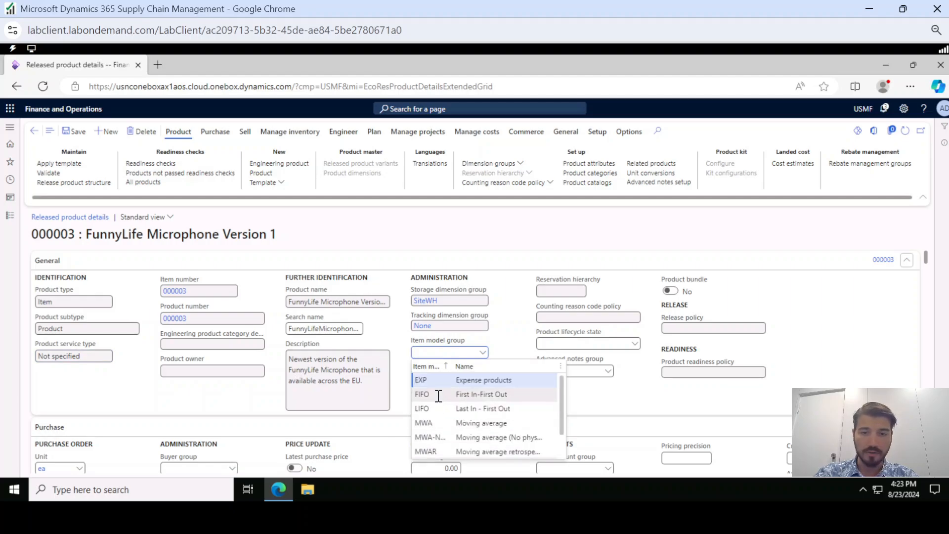
scroll(440, 396, "down", 1)
scroll(441, 425, "up", 1)
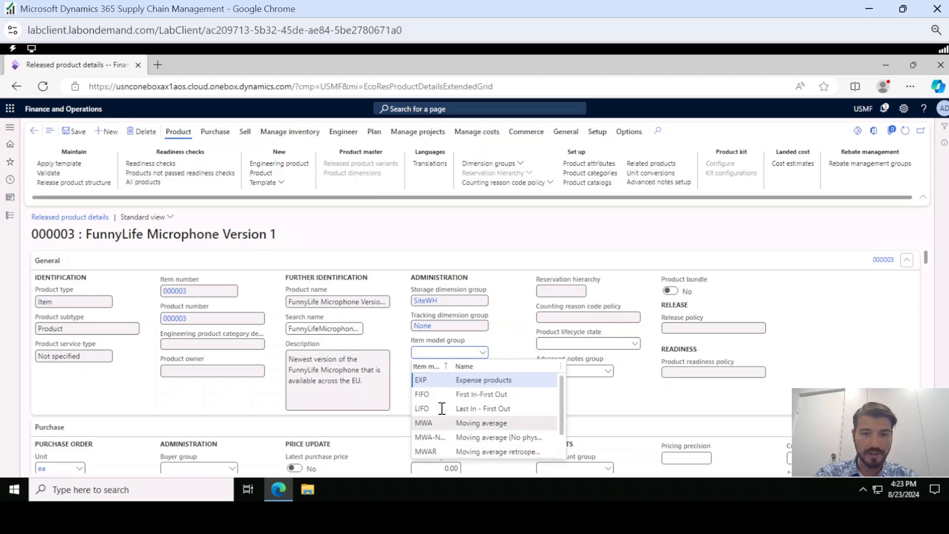
left_click(441, 395)
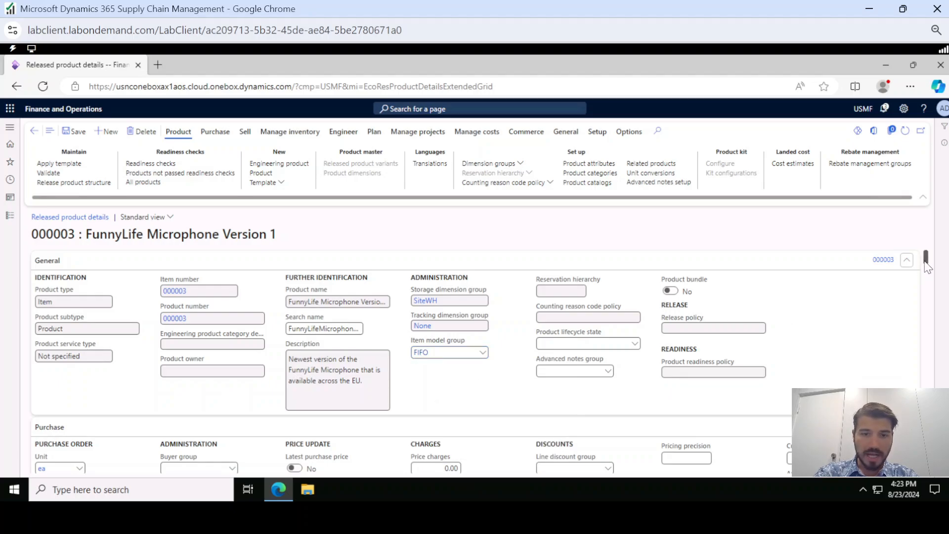
Check the available item sales tax groups in the released product's Purchase section, leaving the field empty.
scroll(928, 268, "down", 3)
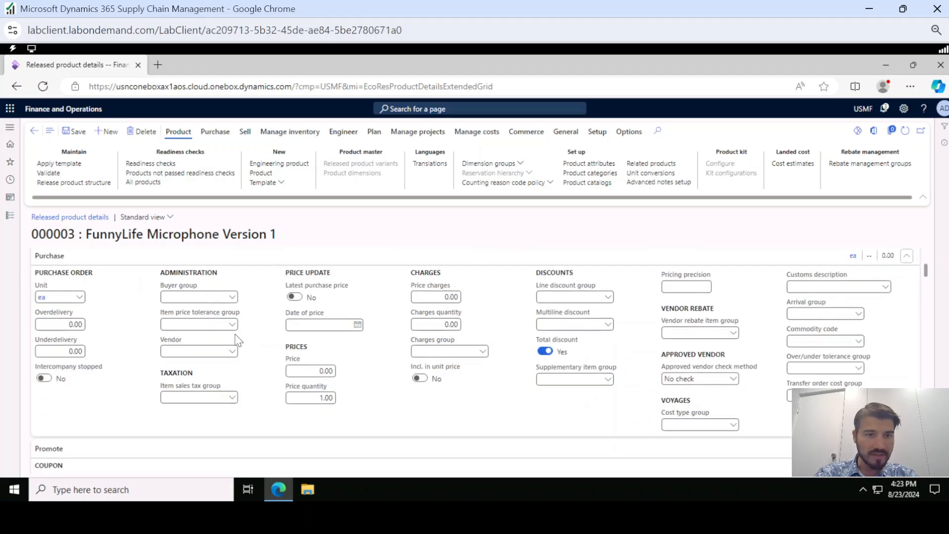
left_click(233, 399)
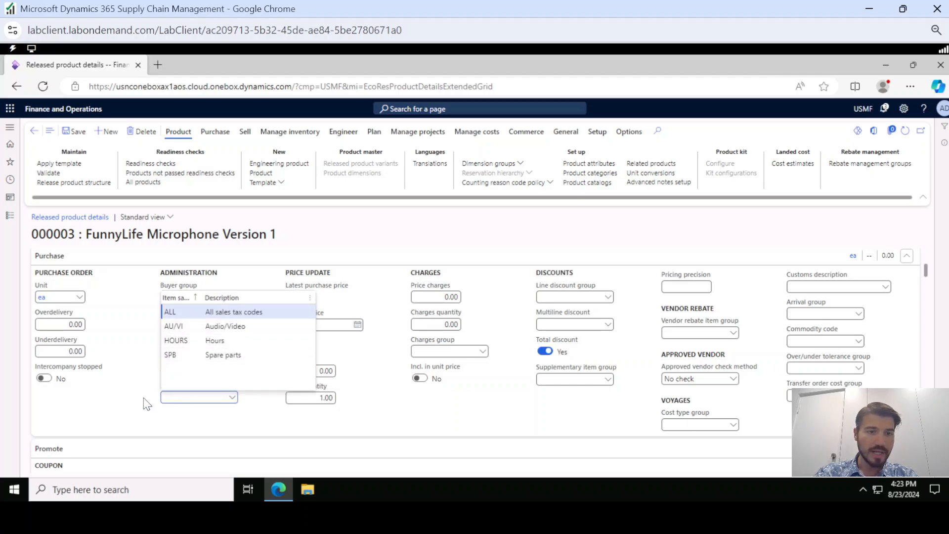
left_click(140, 410)
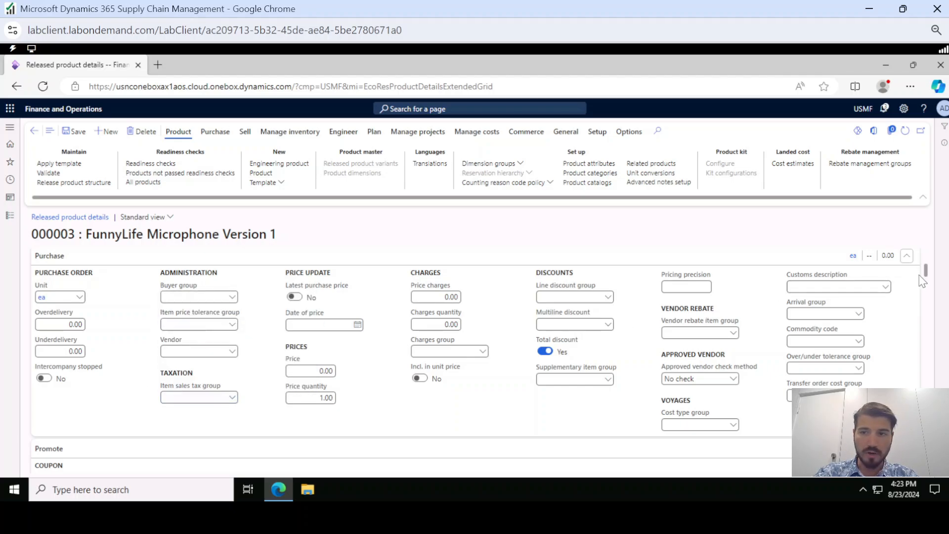
Set the released product's base sales price to 50.00 in the Sell section.
left_click_drag(927, 278, 927, 303)
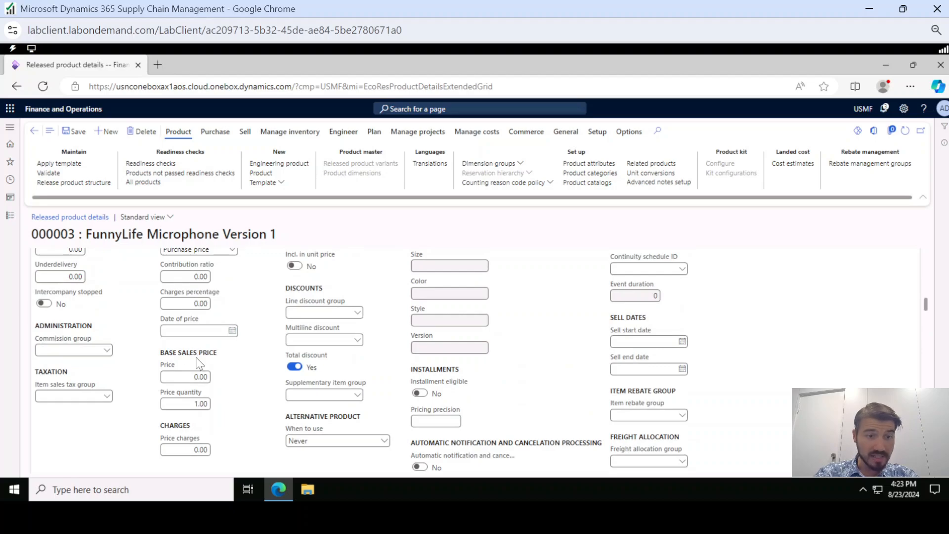
left_click(187, 374)
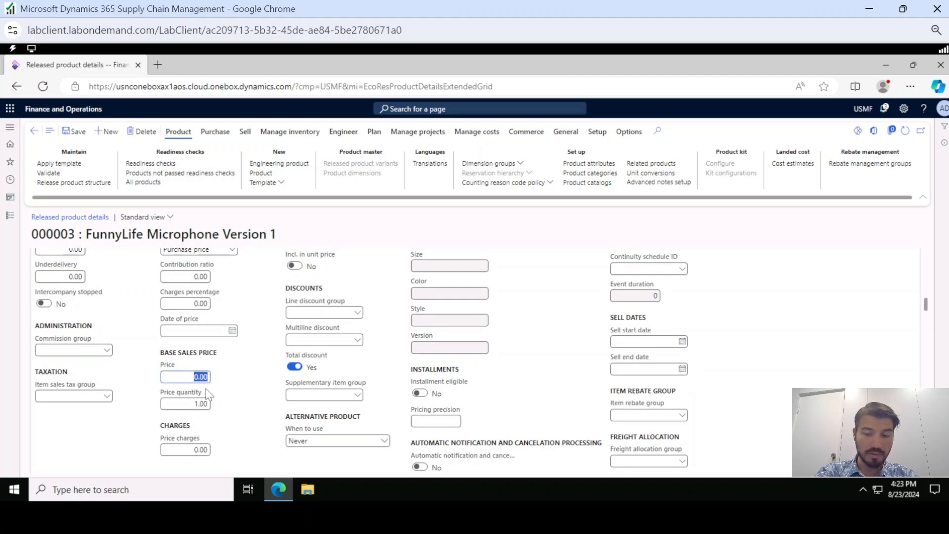
mouse_move(208, 395)
type("50")
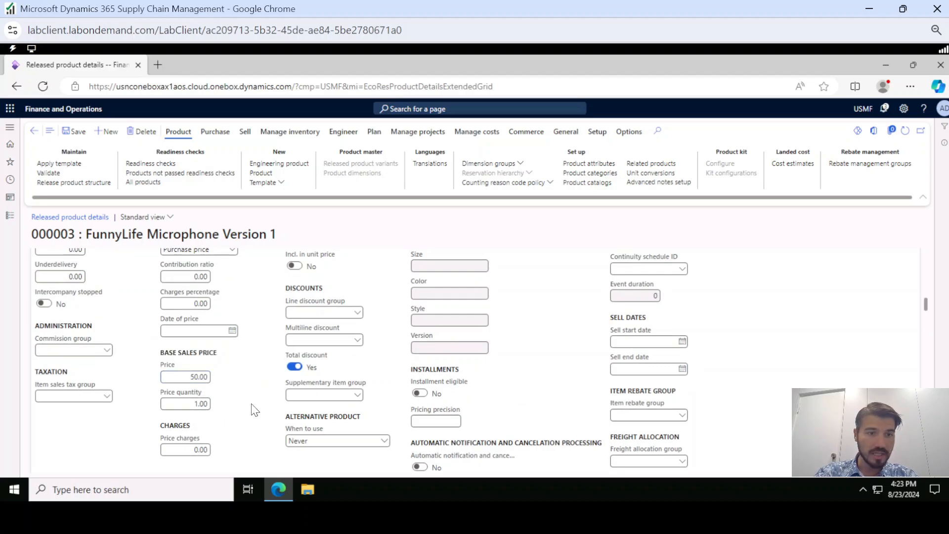
scroll(255, 410, "up", 3)
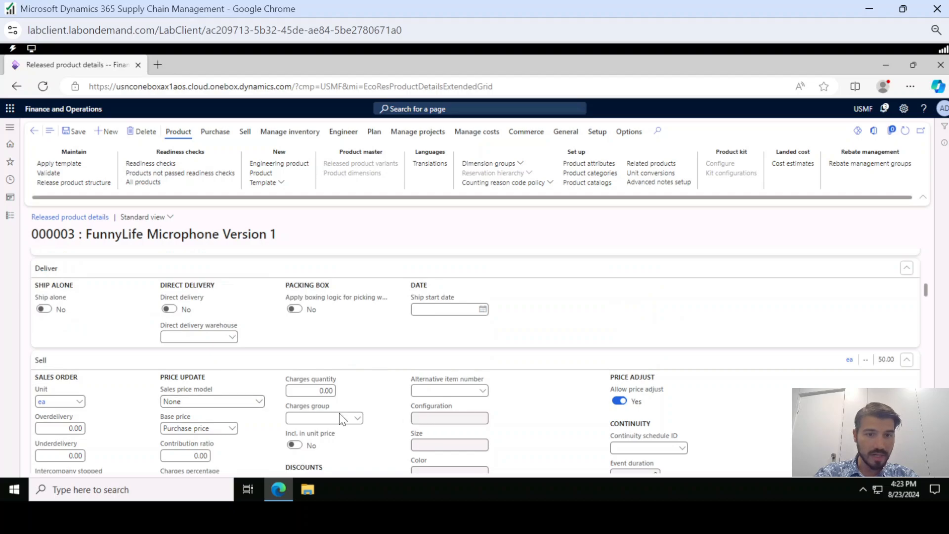
scroll(376, 405, "down", 8)
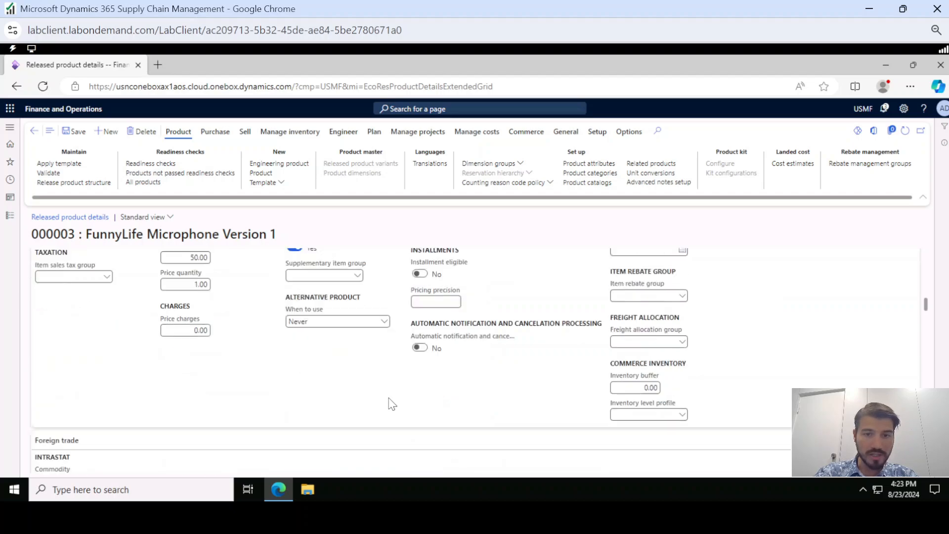
scroll(386, 400, "down", 3)
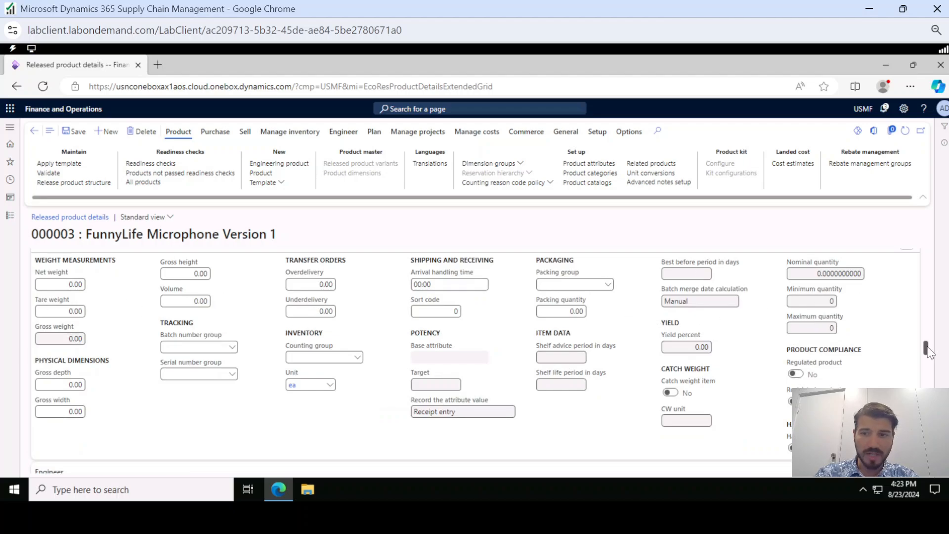
Check the available item model groups in the released product's General section, keeping FIFO selected.
left_click_drag(927, 348, 929, 241)
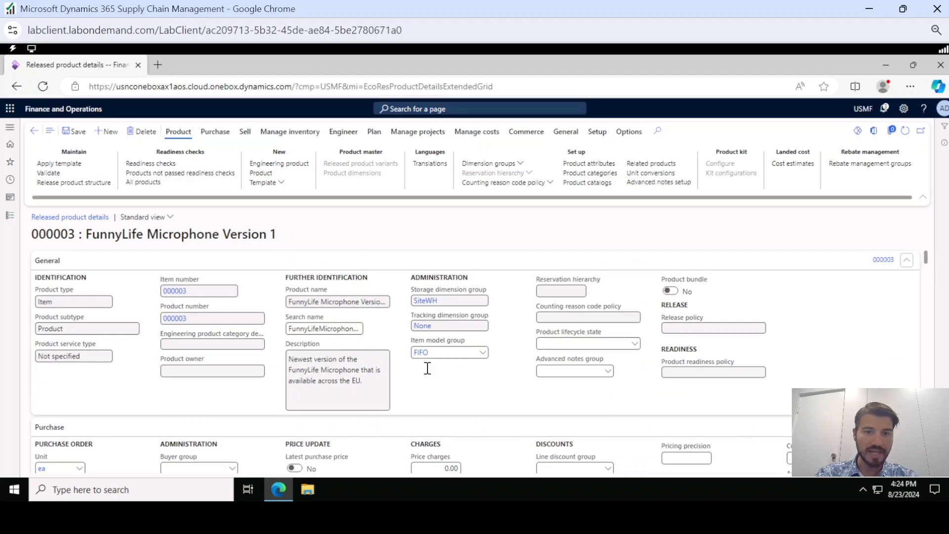
left_click(451, 353)
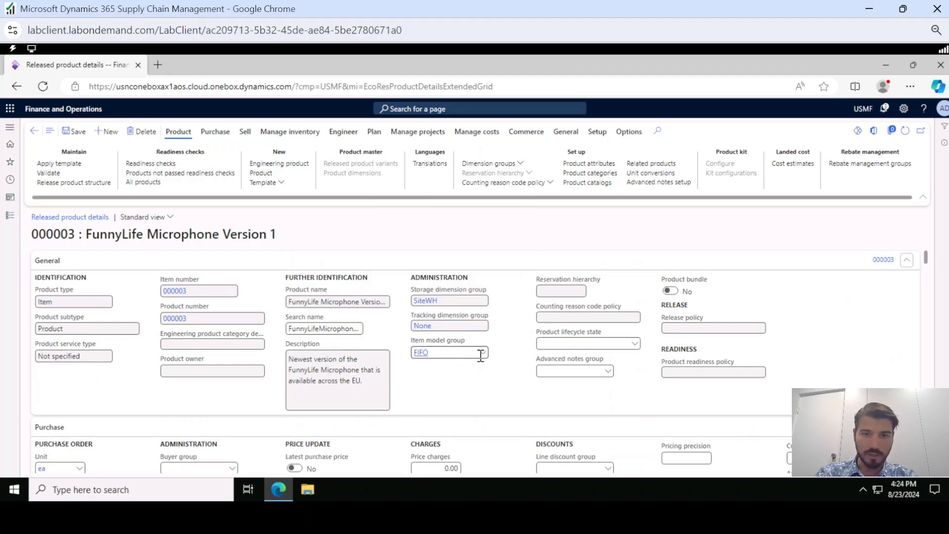
left_click(483, 353)
scroll(442, 408, "down", 1)
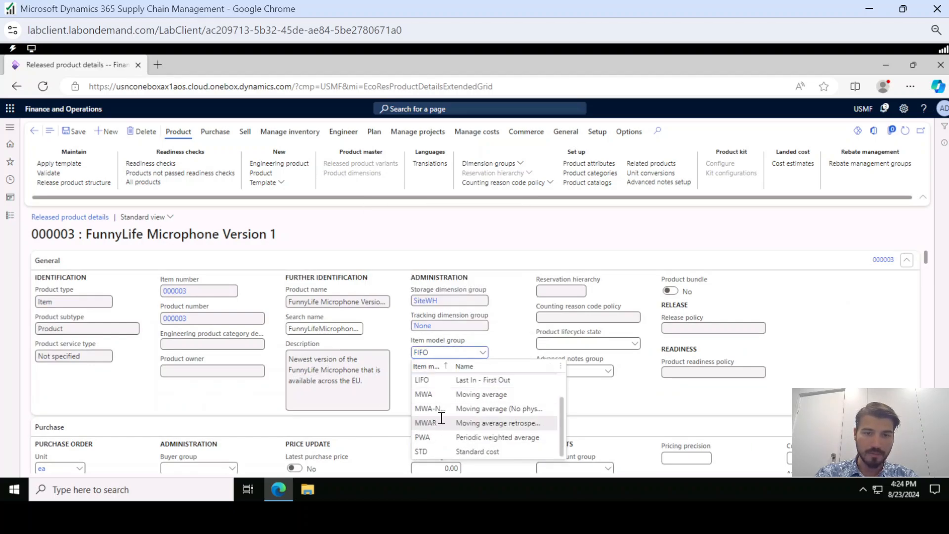
scroll(441, 415, "up", 2)
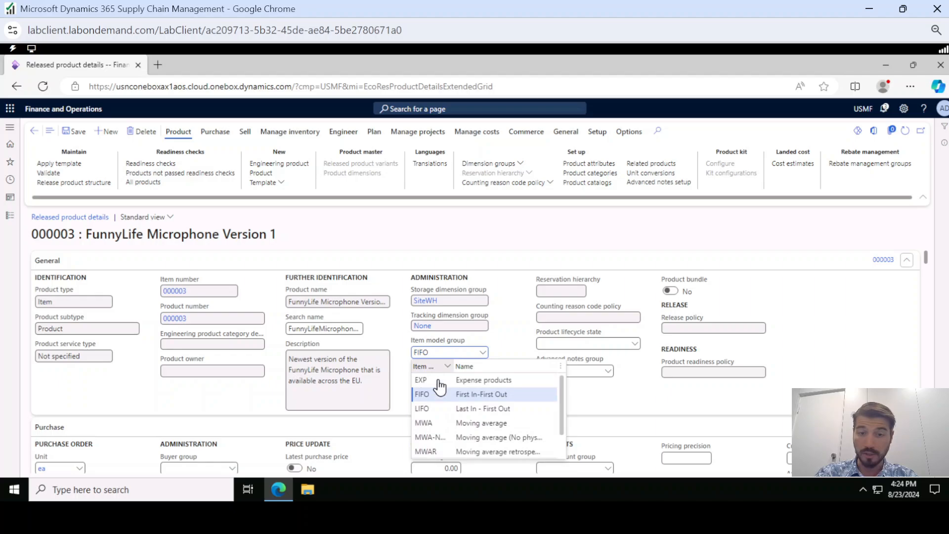
left_click(508, 349)
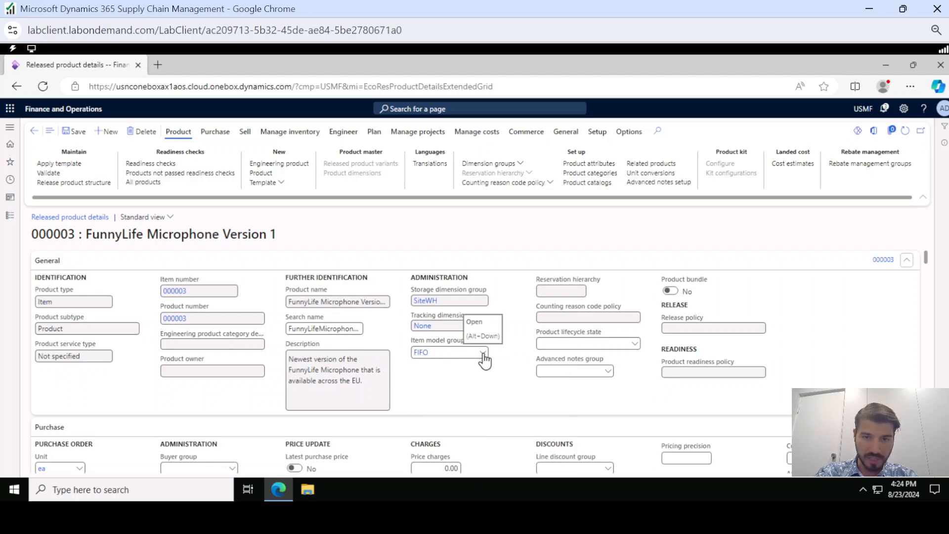
View the details of the FIFO item model group, examine its costing and inventory policies, and return to the released product.
right_click(483, 354)
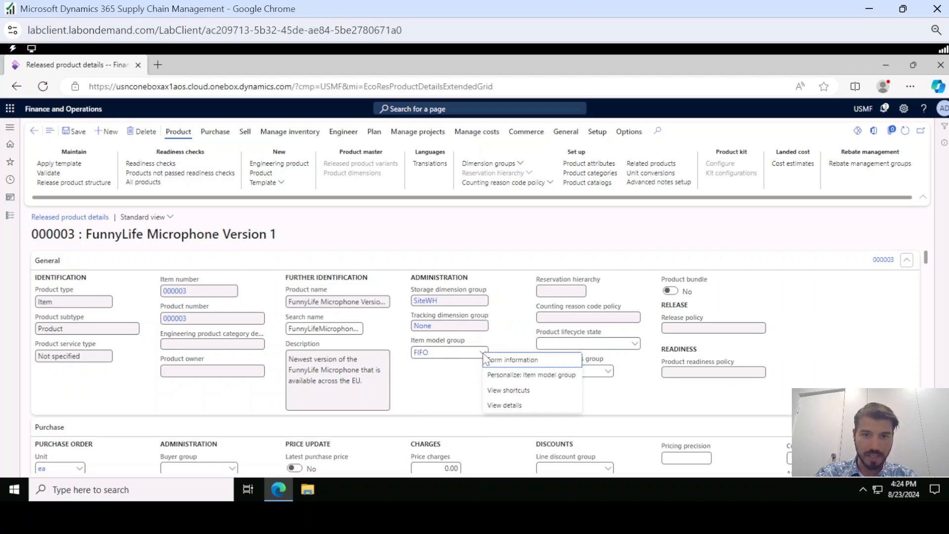
left_click(497, 404)
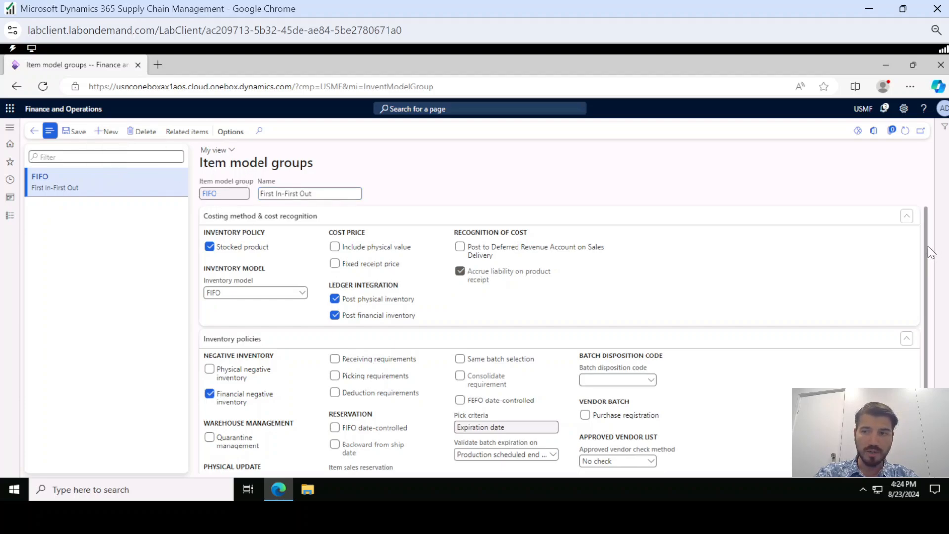
scroll(914, 323, "down", 1)
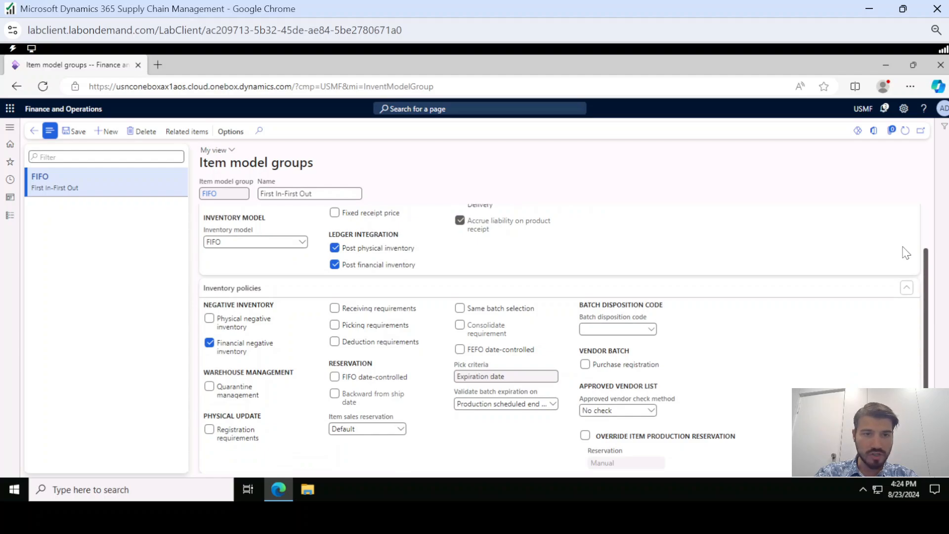
scroll(906, 253, "up", 1)
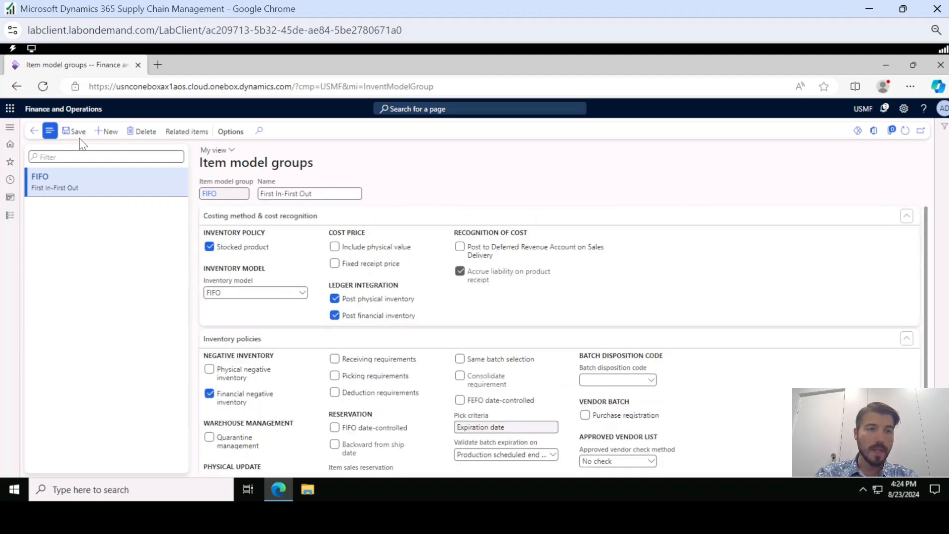
left_click(34, 131)
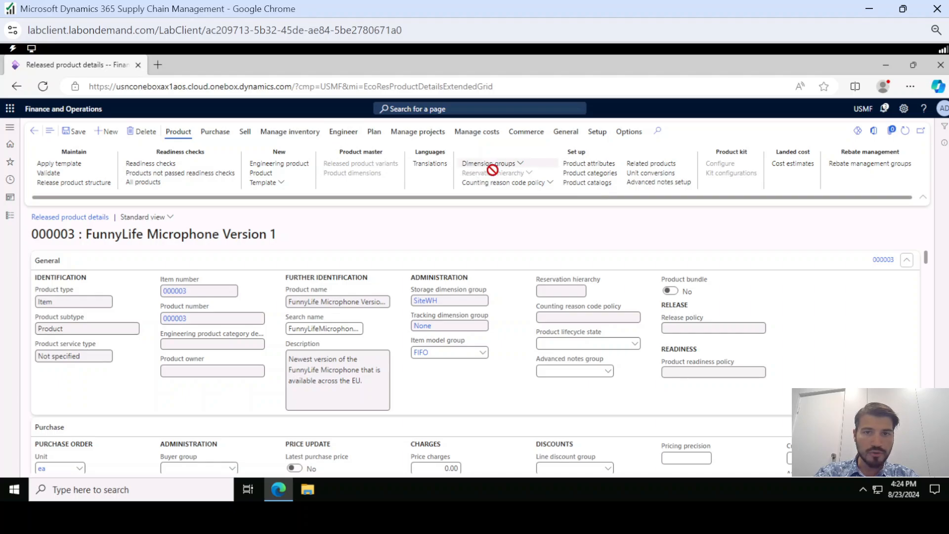
Open the on-hand inventory of the FunnyLife Microphone Version 1 released product.
left_click(220, 135)
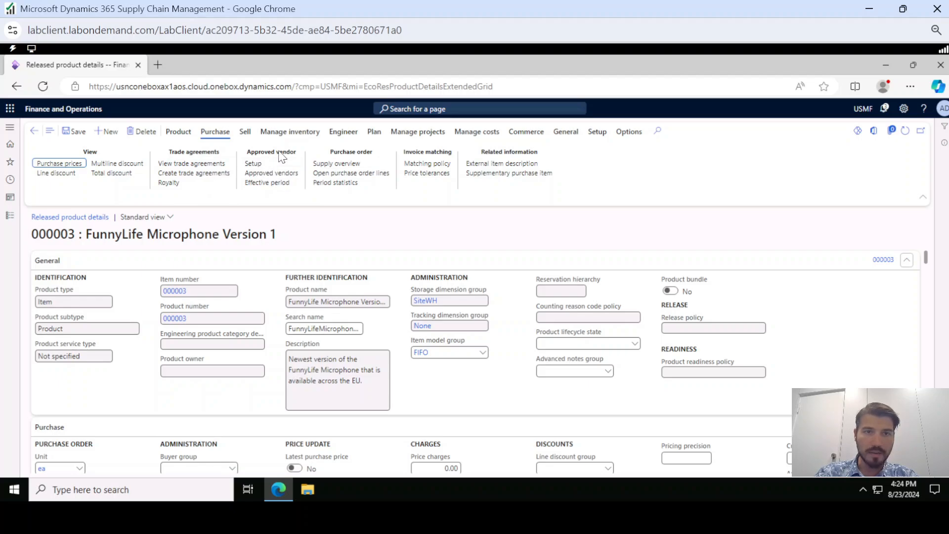
left_click(246, 136)
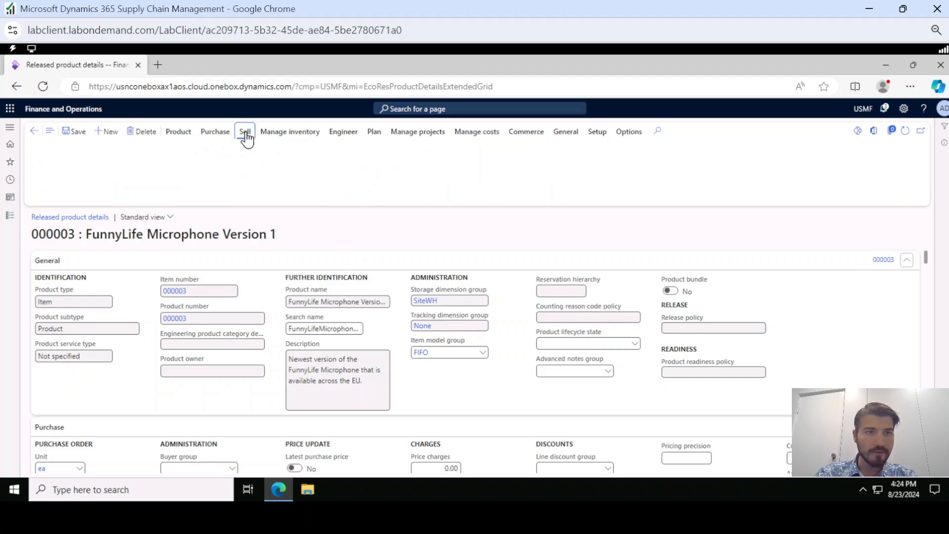
left_click(289, 135)
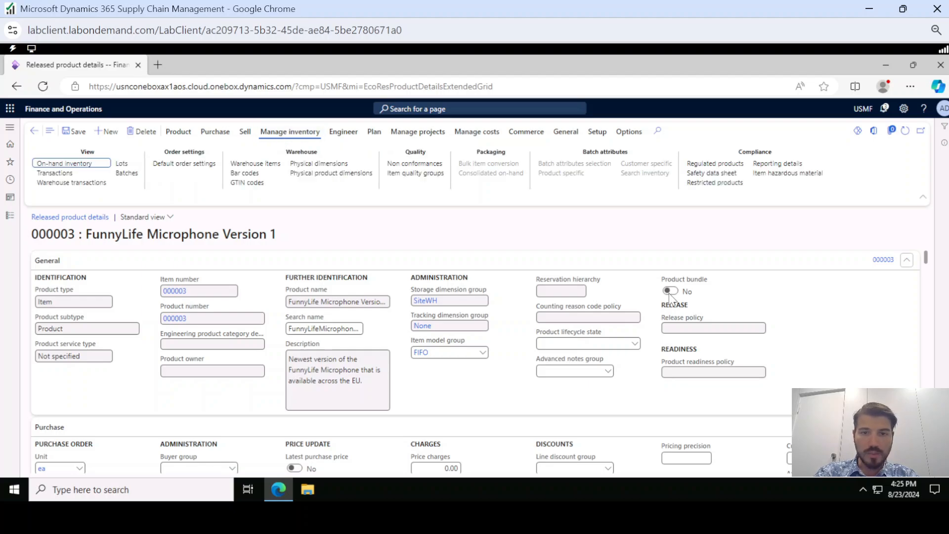
left_click_drag(928, 260, 934, 242)
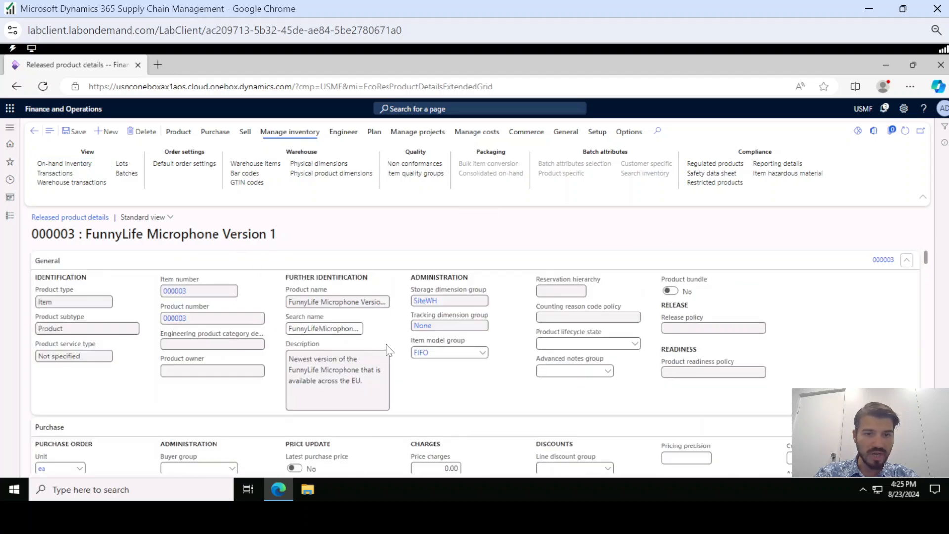
left_click(70, 164)
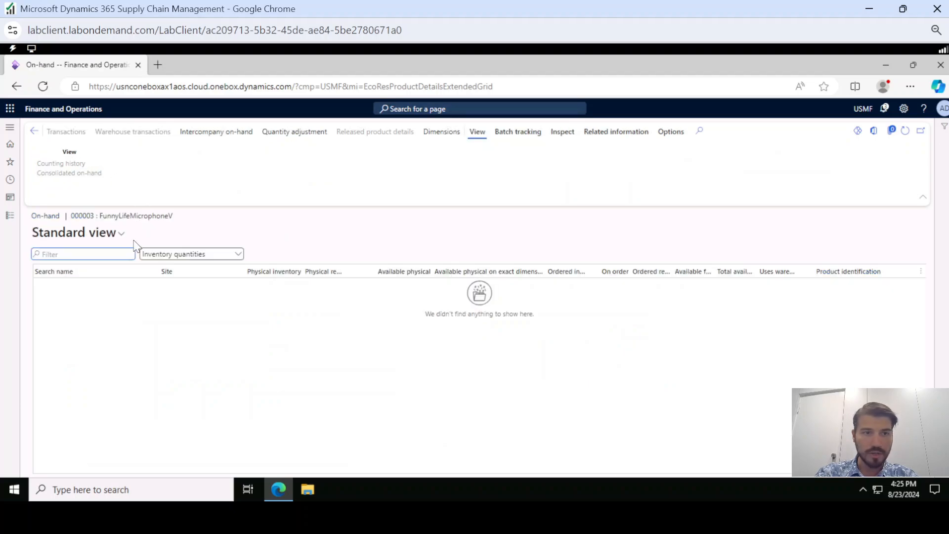
Start a quantity adjustment with a new counting line for the item in warehouse 11 at site 1.
left_click(286, 140)
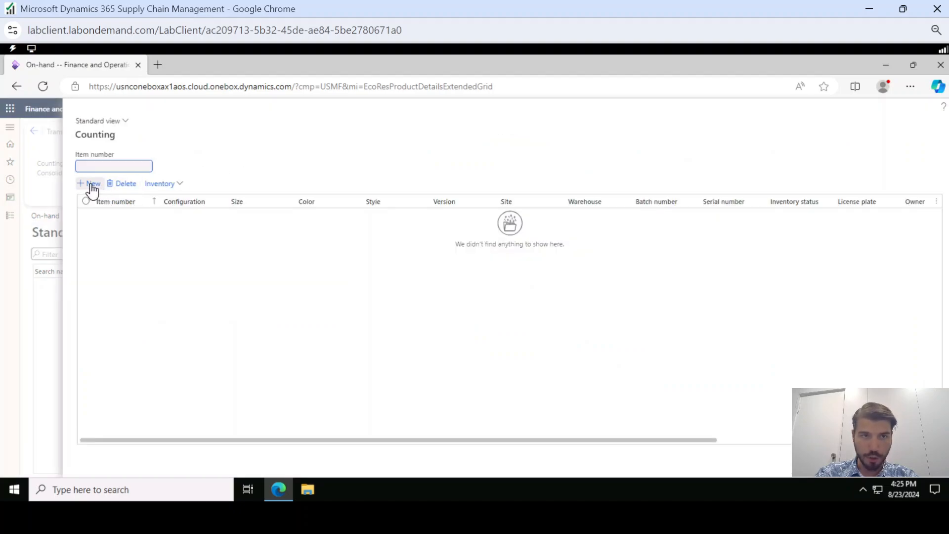
left_click(92, 184)
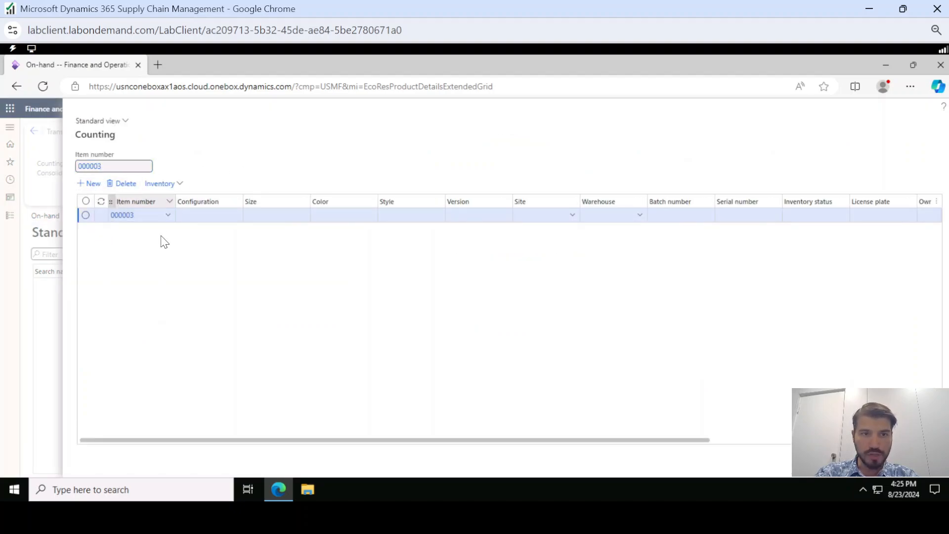
left_click_drag(243, 441, 384, 435)
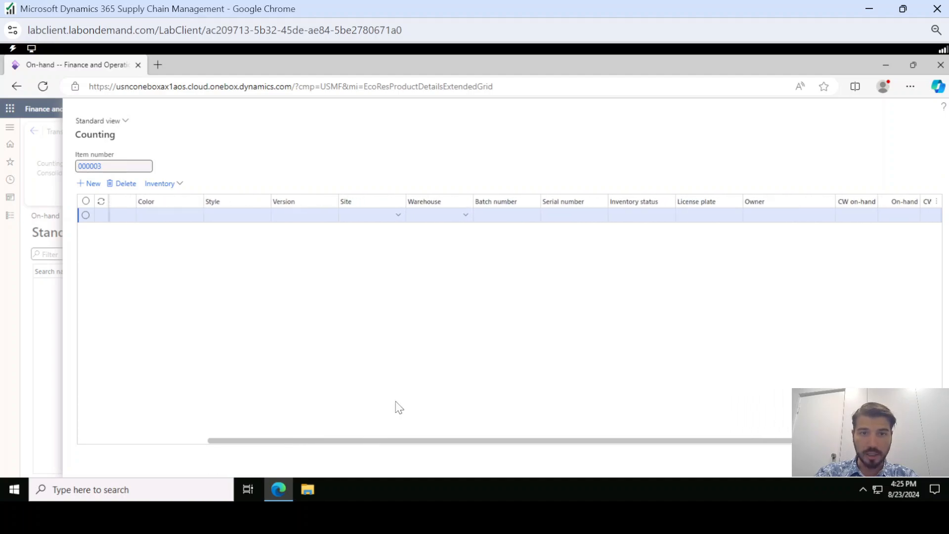
left_click(465, 214)
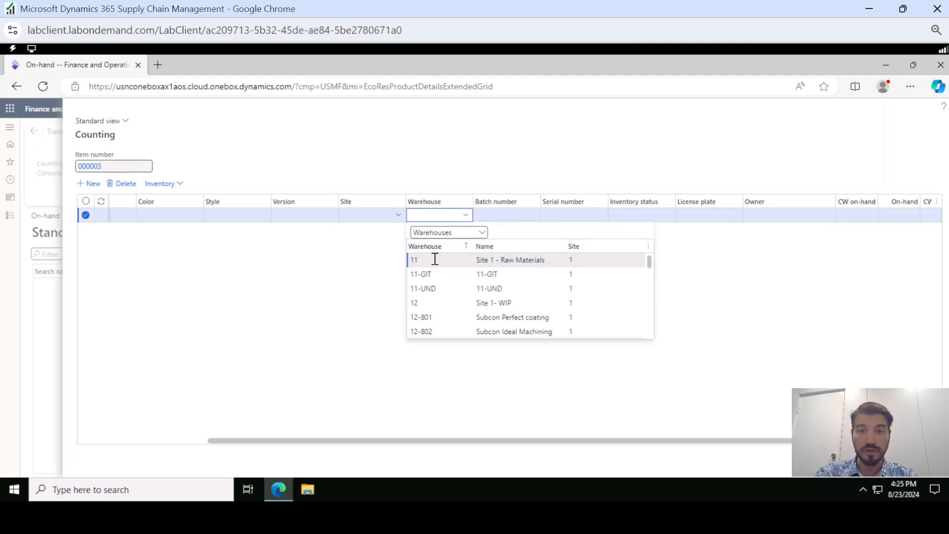
left_click(434, 260)
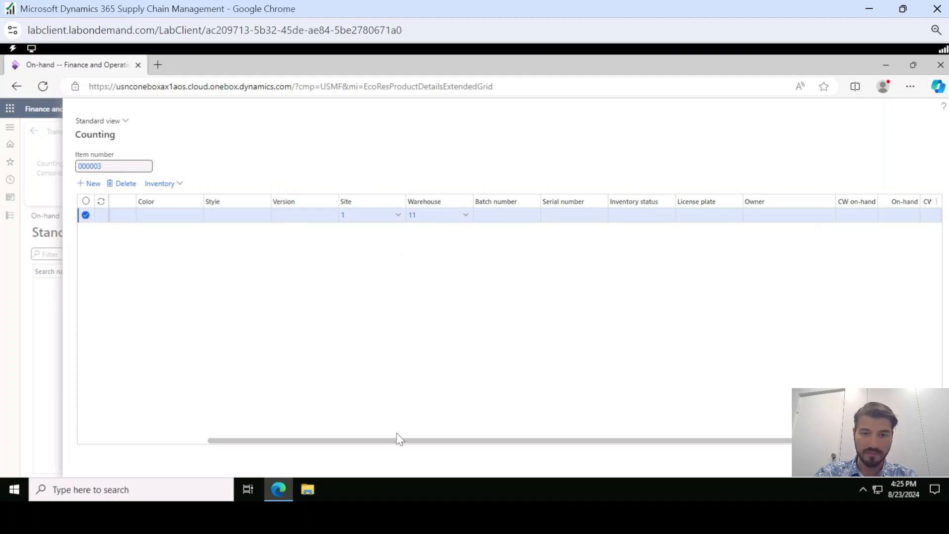
Set the counting line's quantity to 100 and confirm the quantity adjustment.
left_click_drag(400, 439, 524, 445)
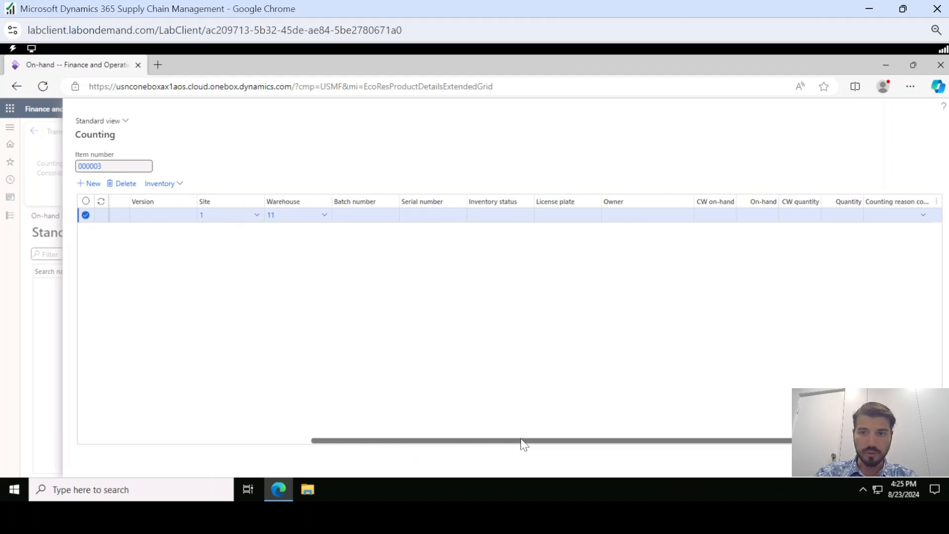
left_click(849, 214)
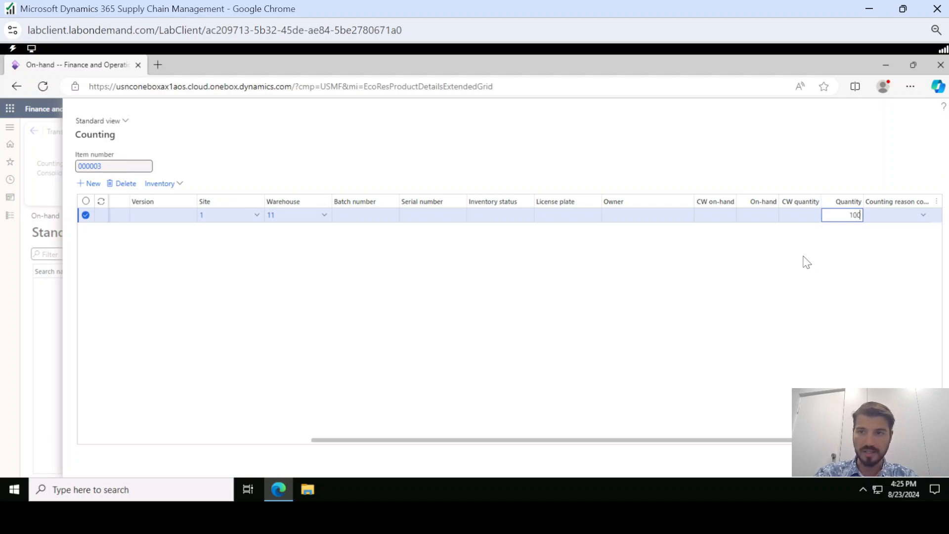
left_click(773, 286)
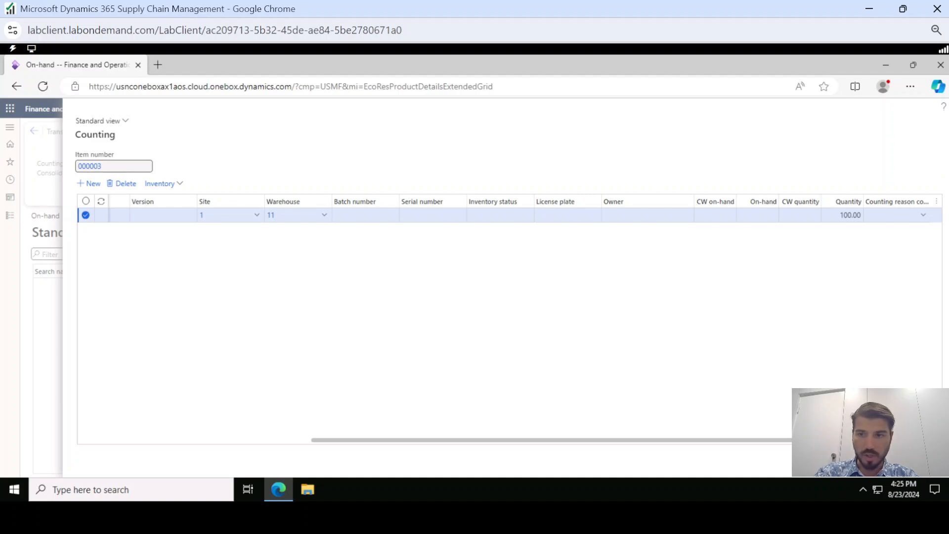
left_click(893, 462)
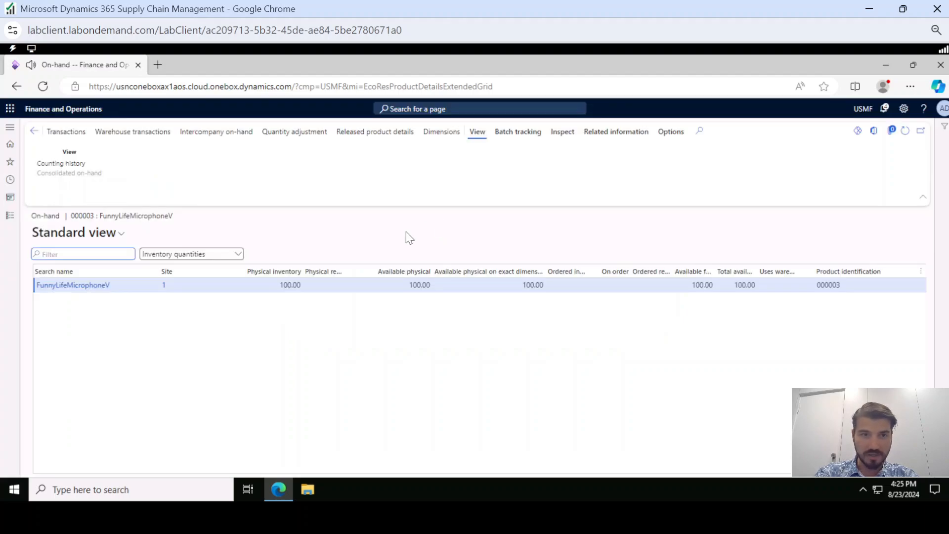
Examine the item's on-hand quantities, warehouse transactions and intercompany on-hand, ending back on the on-hand list.
left_click_drag(303, 272, 336, 272)
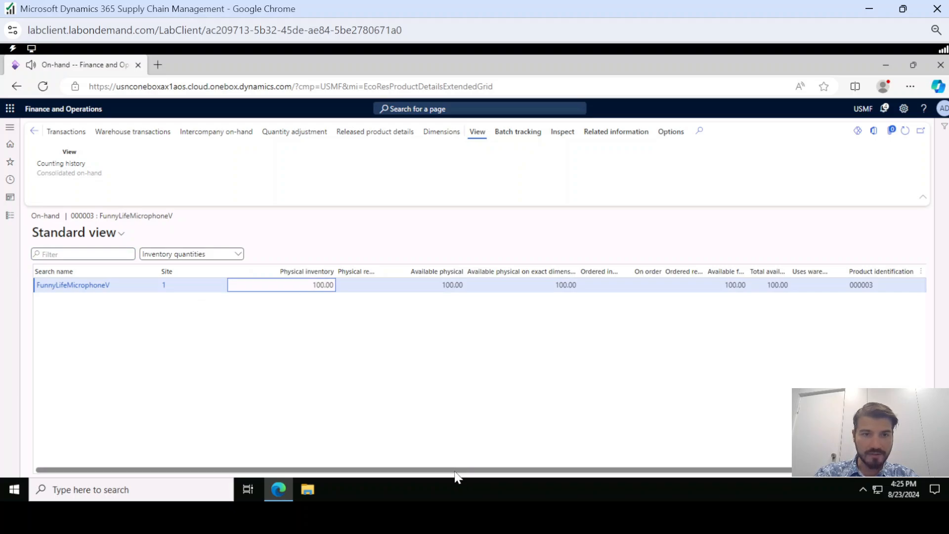
left_click_drag(455, 470, 382, 460)
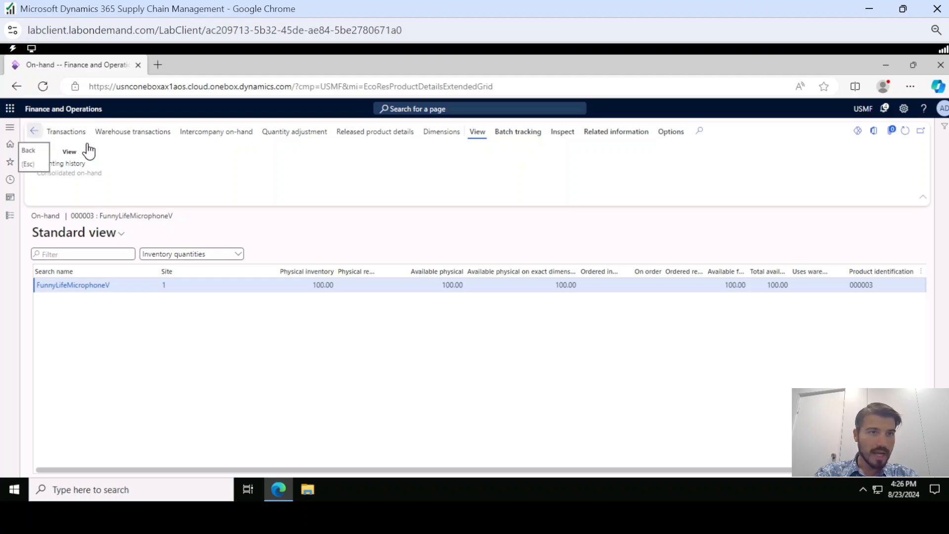
left_click(136, 133)
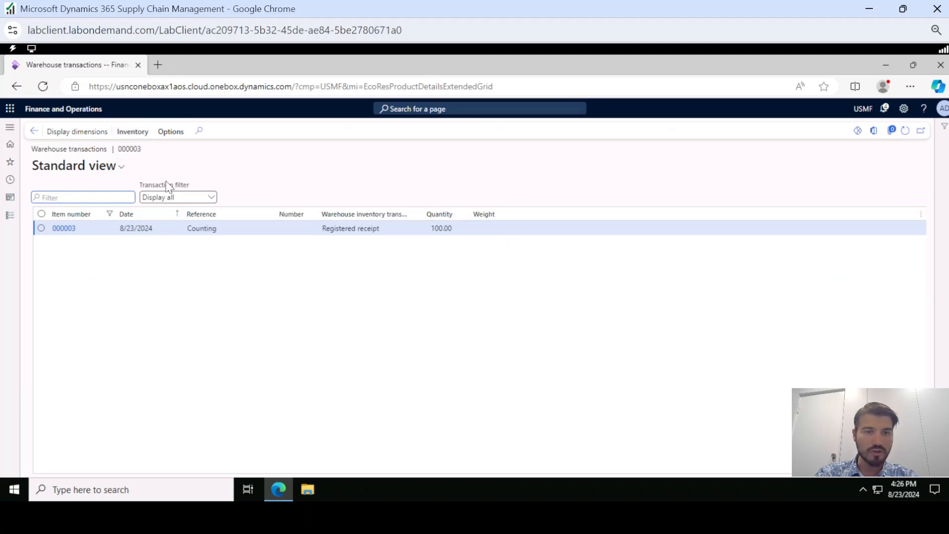
left_click(33, 131)
left_click(205, 132)
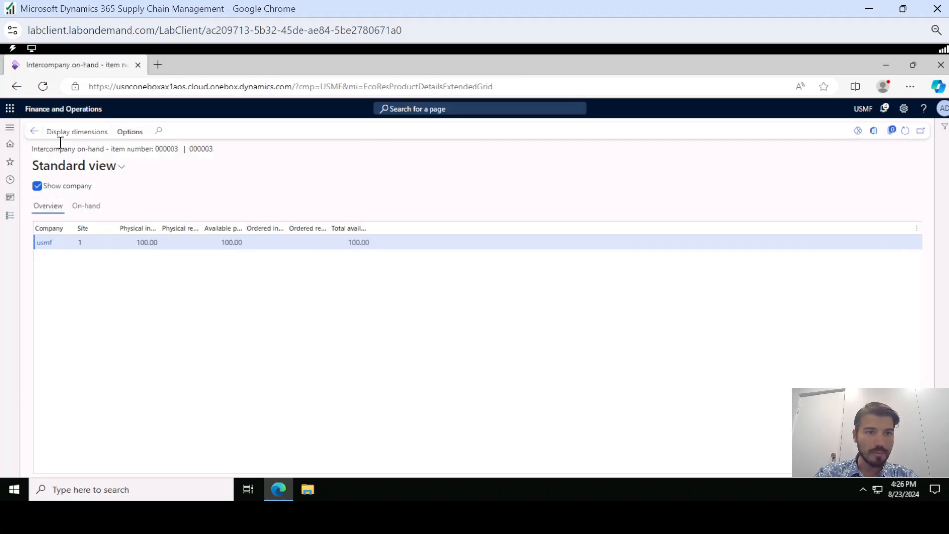
left_click(33, 131)
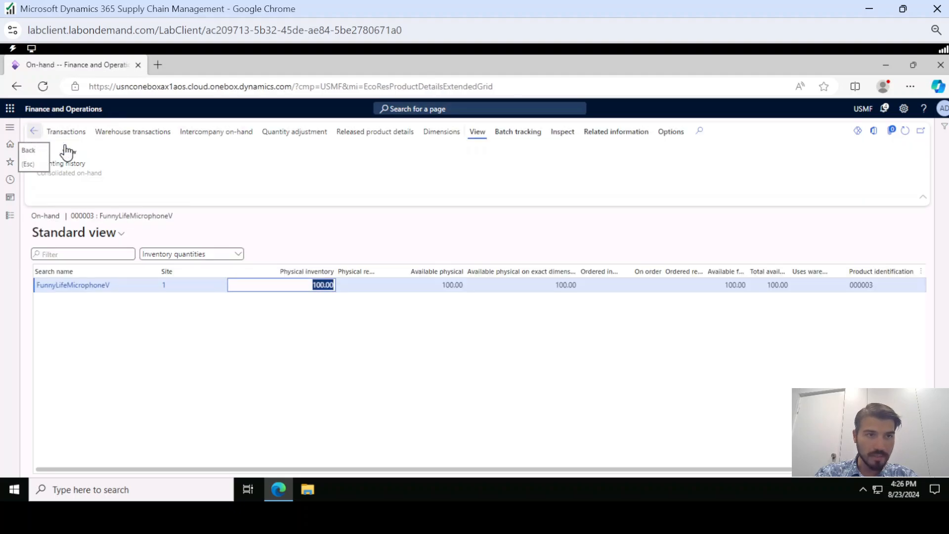
Return to the released product details and set the purchase price to 30.00.
left_click(35, 133)
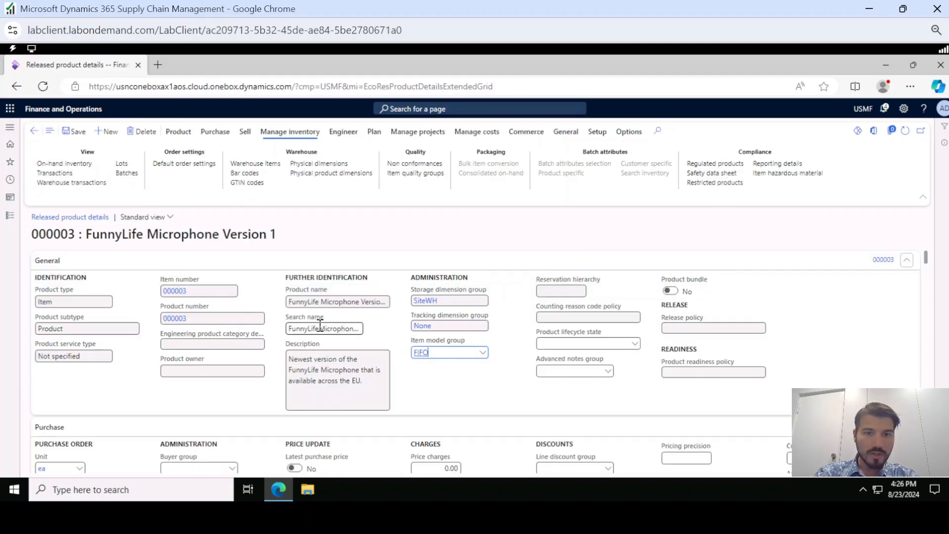
mouse_move(928, 267)
left_mouse_down()
mouse_move(924, 292)
mouse_move(935, 276)
left_mouse_up()
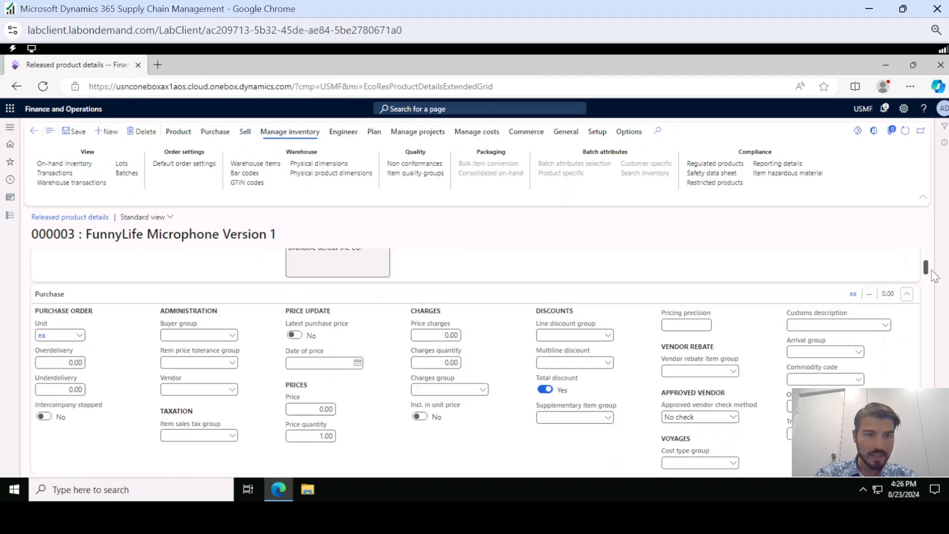
left_click(318, 411)
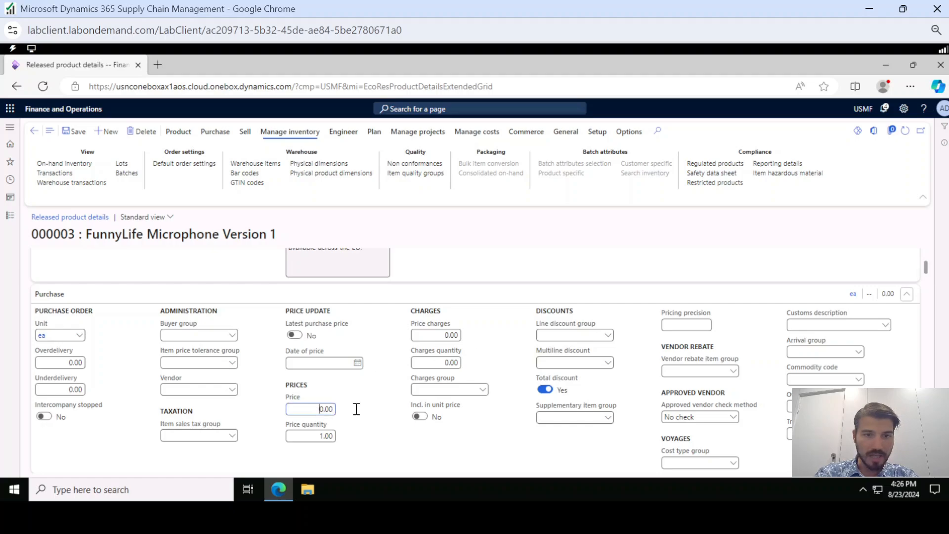
left_click(386, 409)
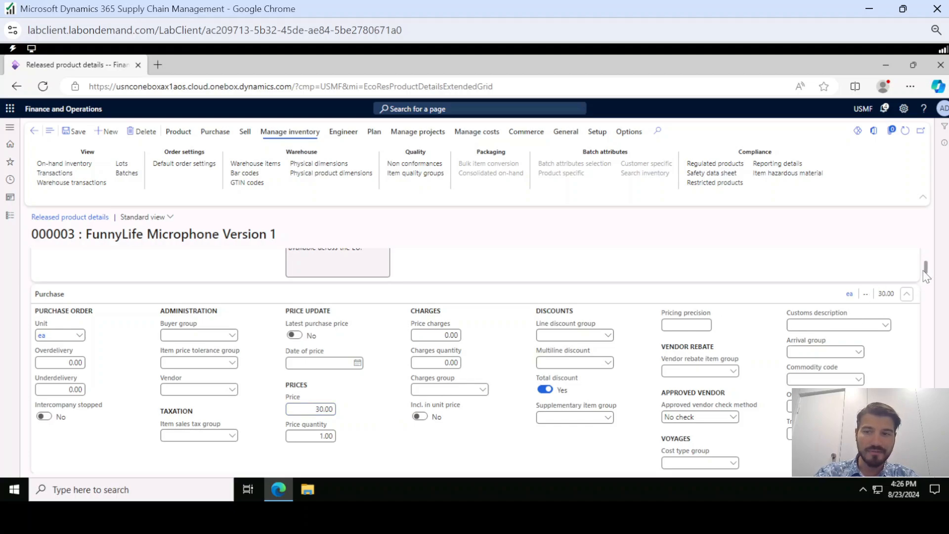
Review the approved vendor check method options, keeping No check, and look at the purchase item sales tax group choices.
left_click(734, 418)
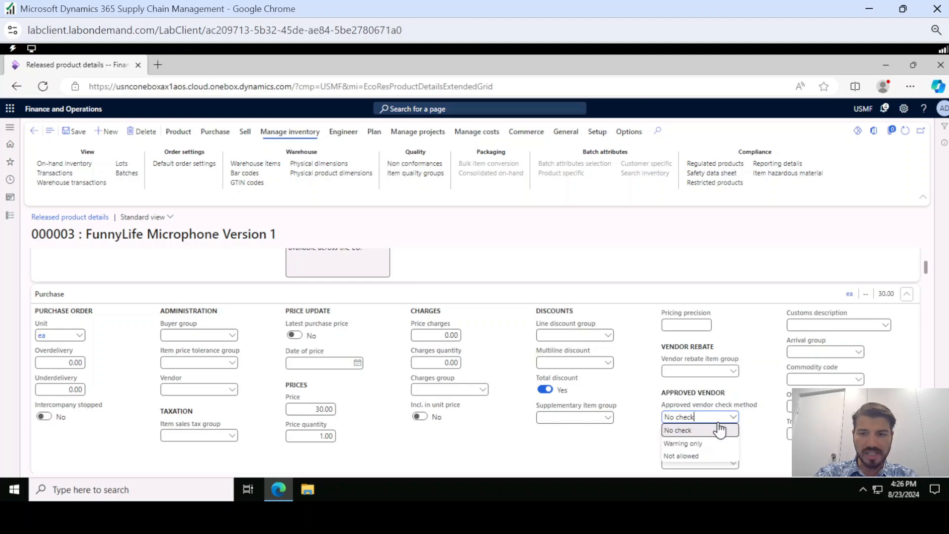
left_click(683, 431)
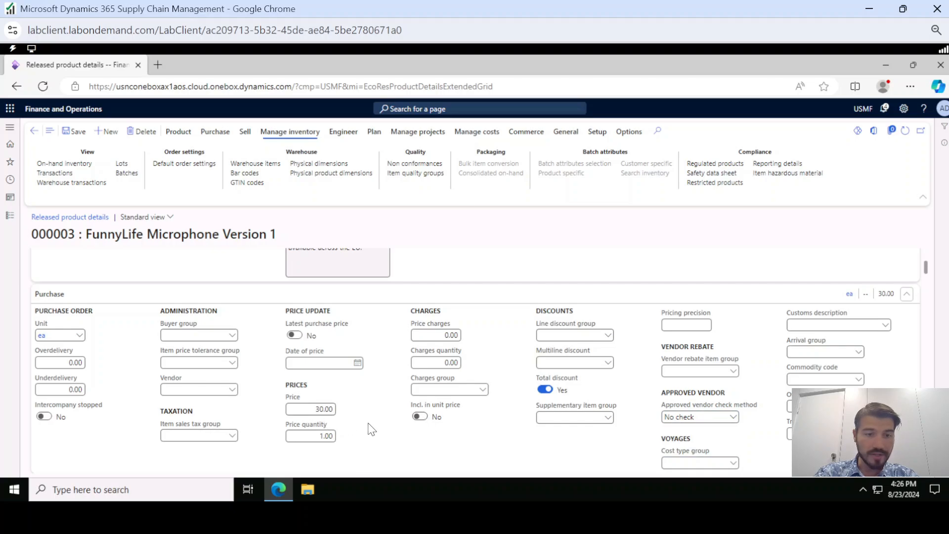
left_click(732, 417)
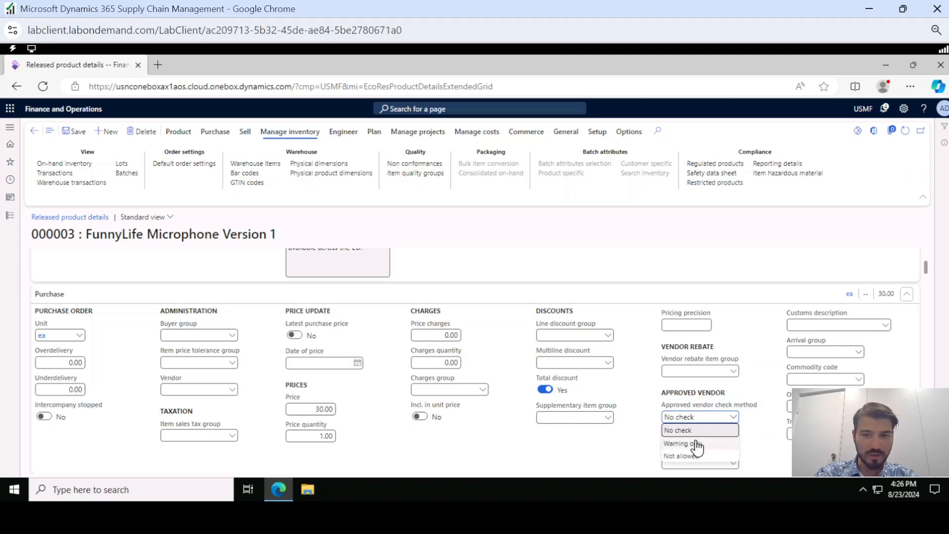
left_click(511, 445)
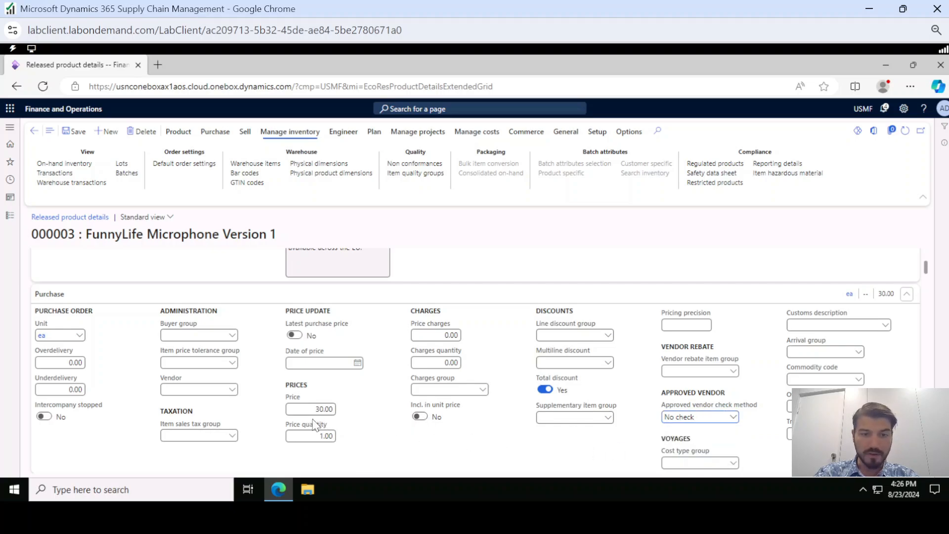
left_click(232, 435)
left_click(104, 438)
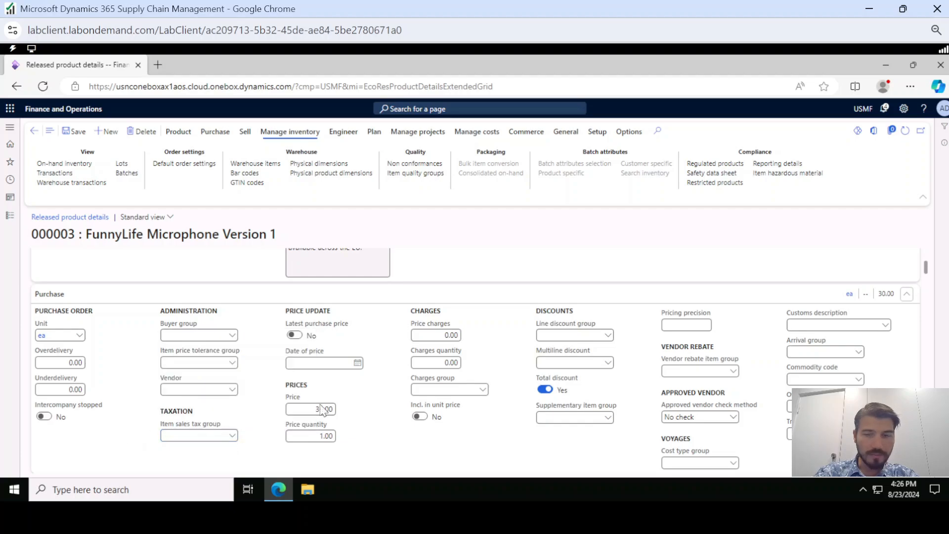
left_click_drag(929, 268, 932, 198)
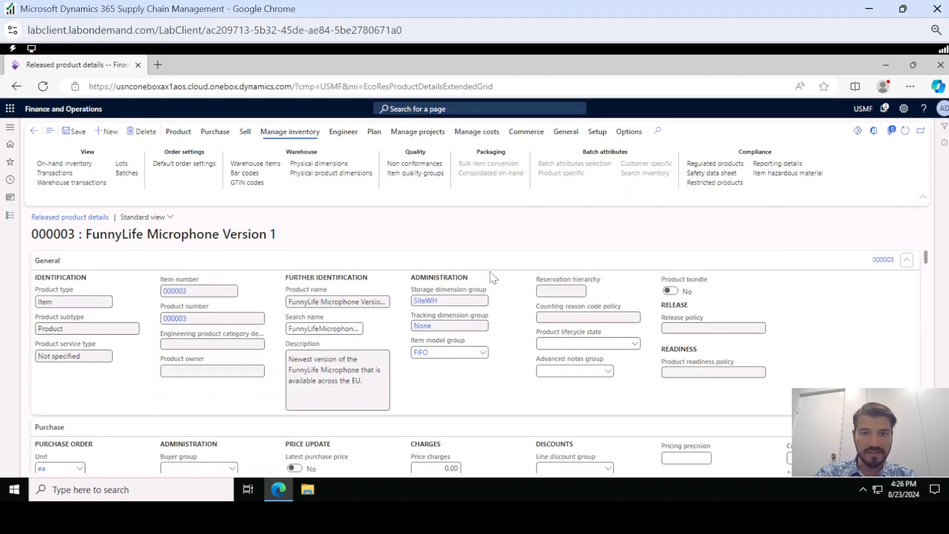